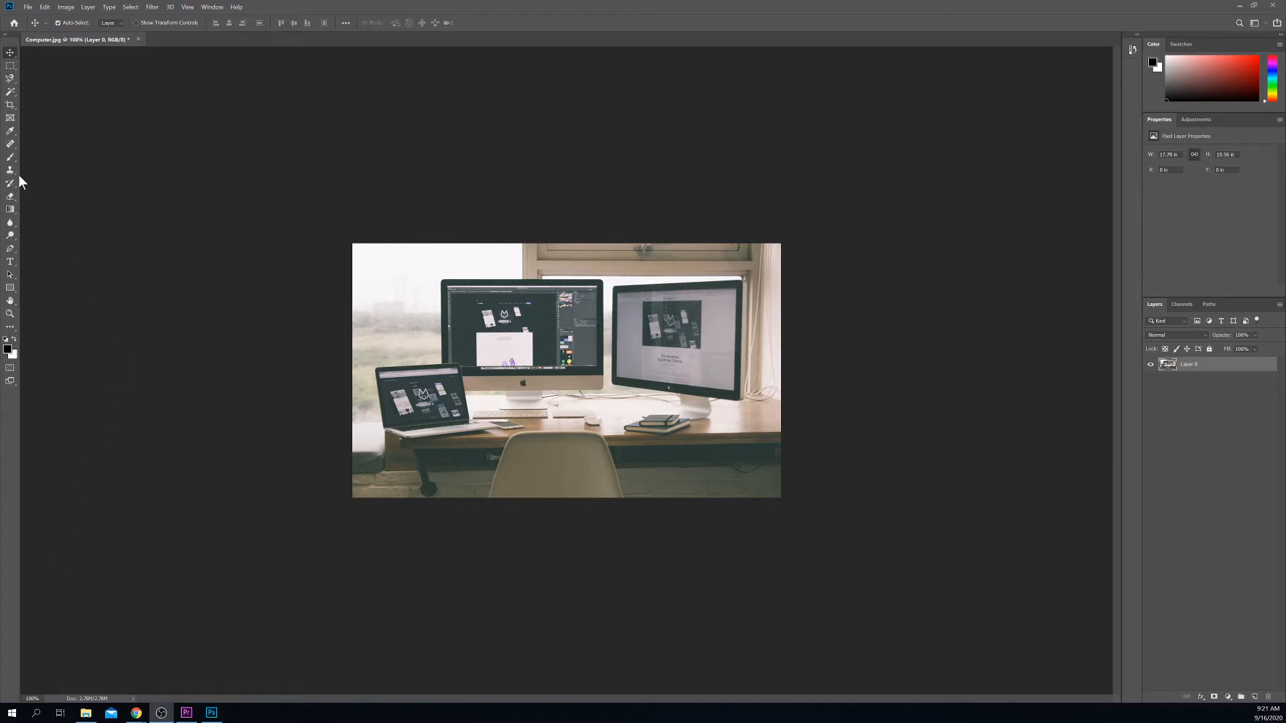
Step: Select the Horizontal Type Tool from the Type tool flyout
{"action": "left_click", "coordinate": [9, 265]}
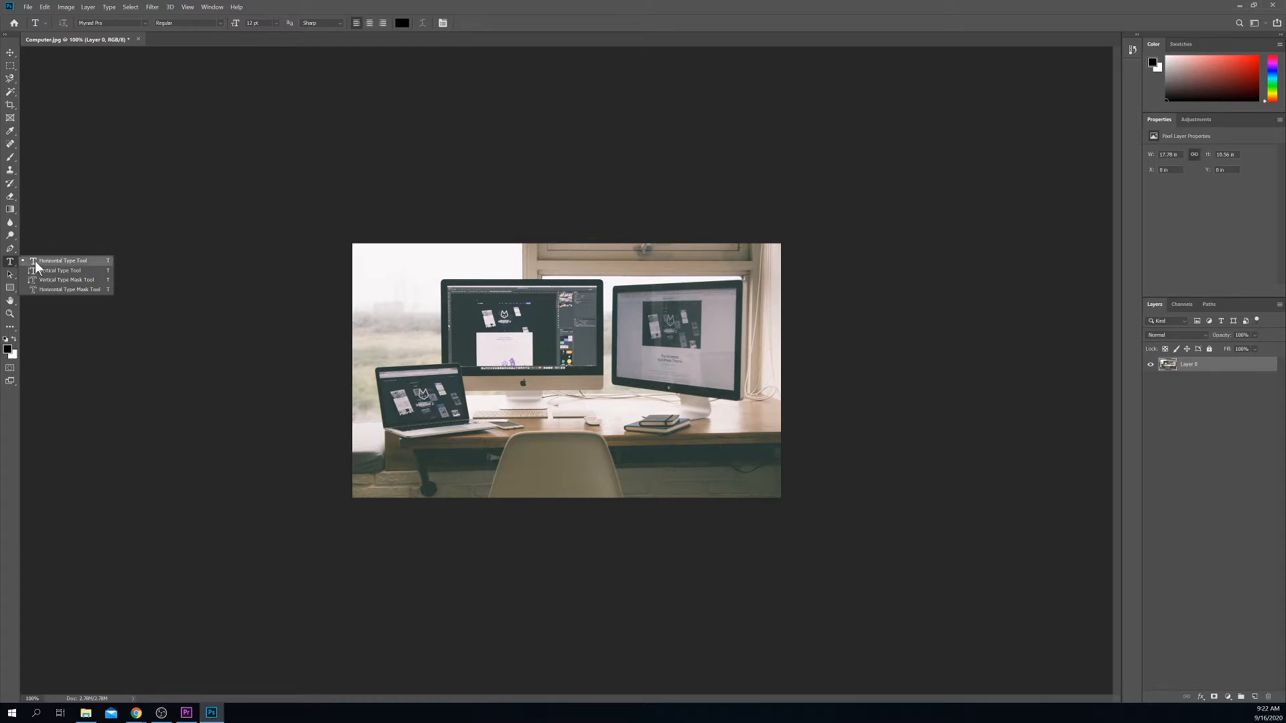
{"action": "left_click", "coordinate": [40, 260]}
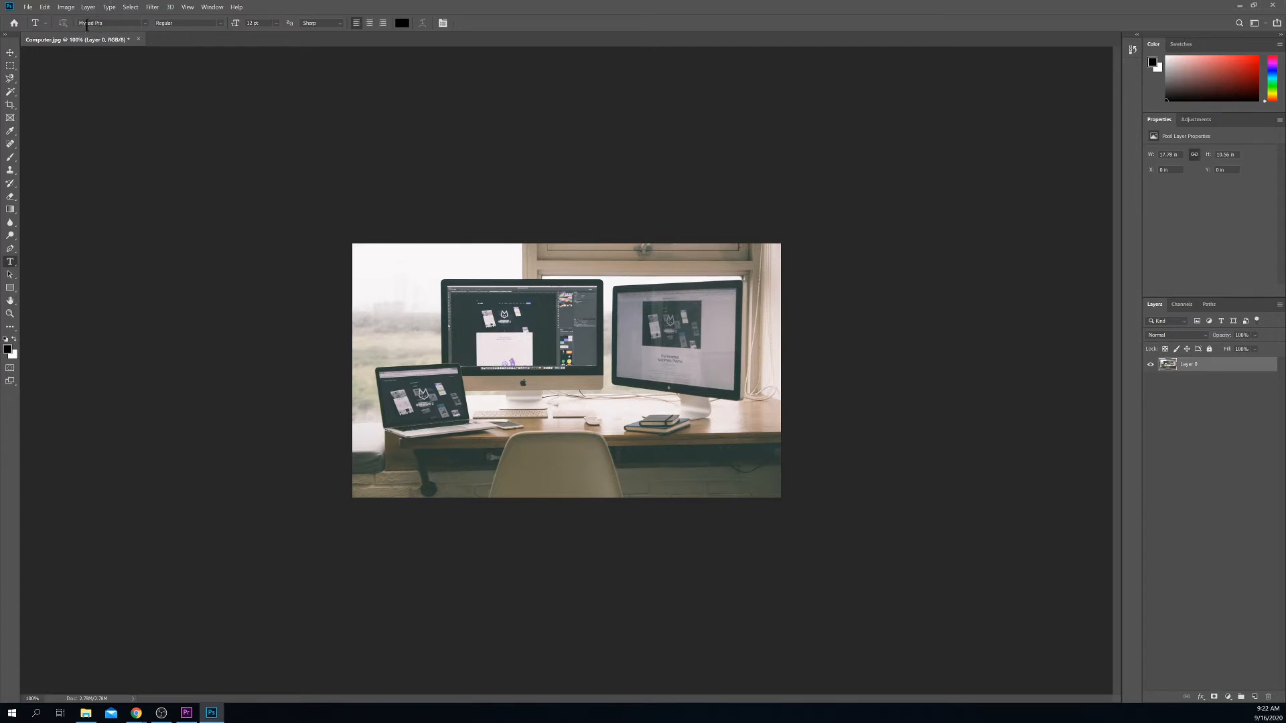
Step: Choose Harlow Solid Italic as the font family and leave its style unchanged
{"action": "left_click", "coordinate": [146, 23]}
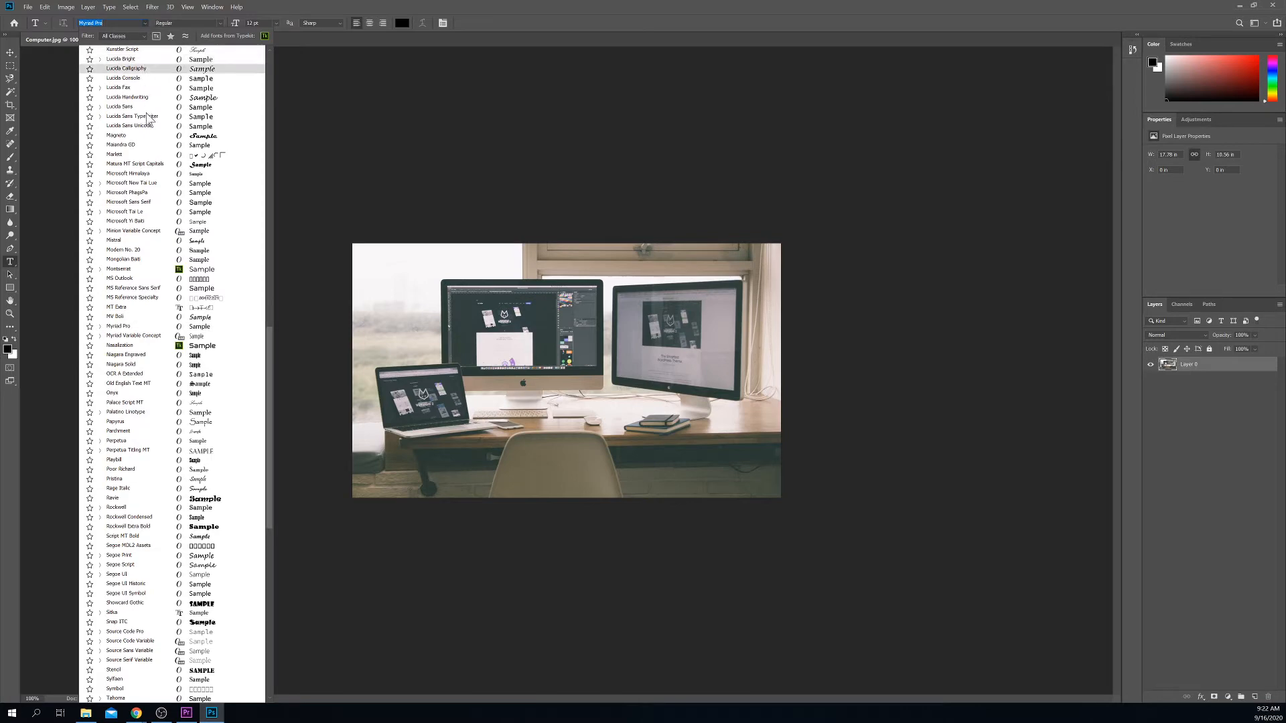
{"action": "scroll", "coordinate": [147, 136], "scroll_direction": "down", "scroll_amount": 1}
{"action": "scroll", "coordinate": [143, 215], "scroll_direction": "down", "scroll_amount": 8}
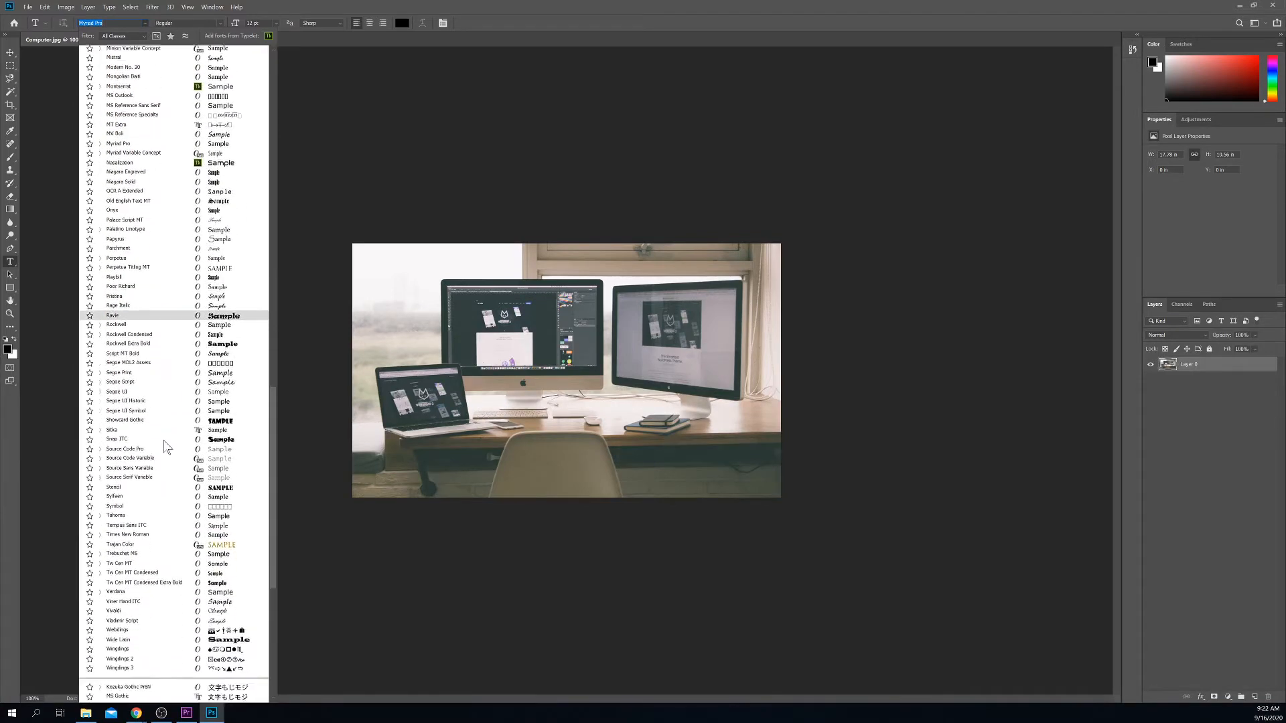
{"action": "scroll", "coordinate": [177, 435], "scroll_direction": "up", "scroll_amount": 9}
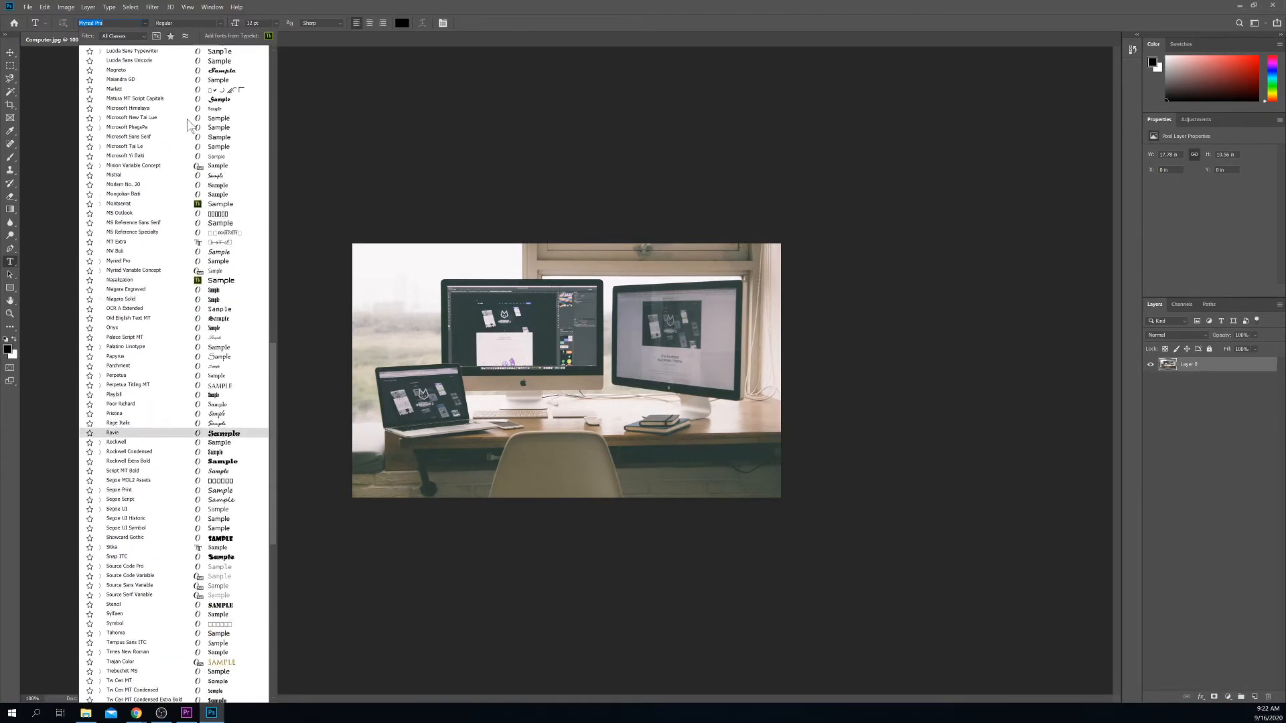
{"action": "scroll", "coordinate": [188, 123], "scroll_direction": "up", "scroll_amount": 3}
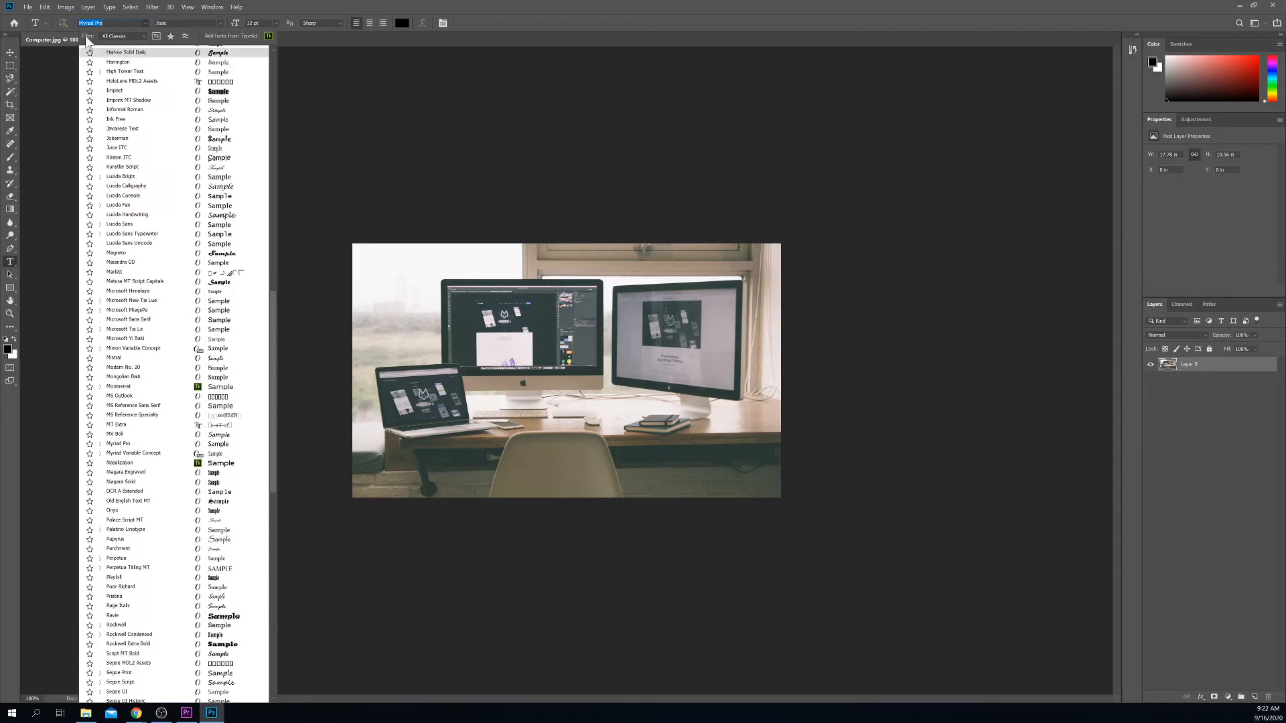
{"action": "left_click", "coordinate": [136, 37]}
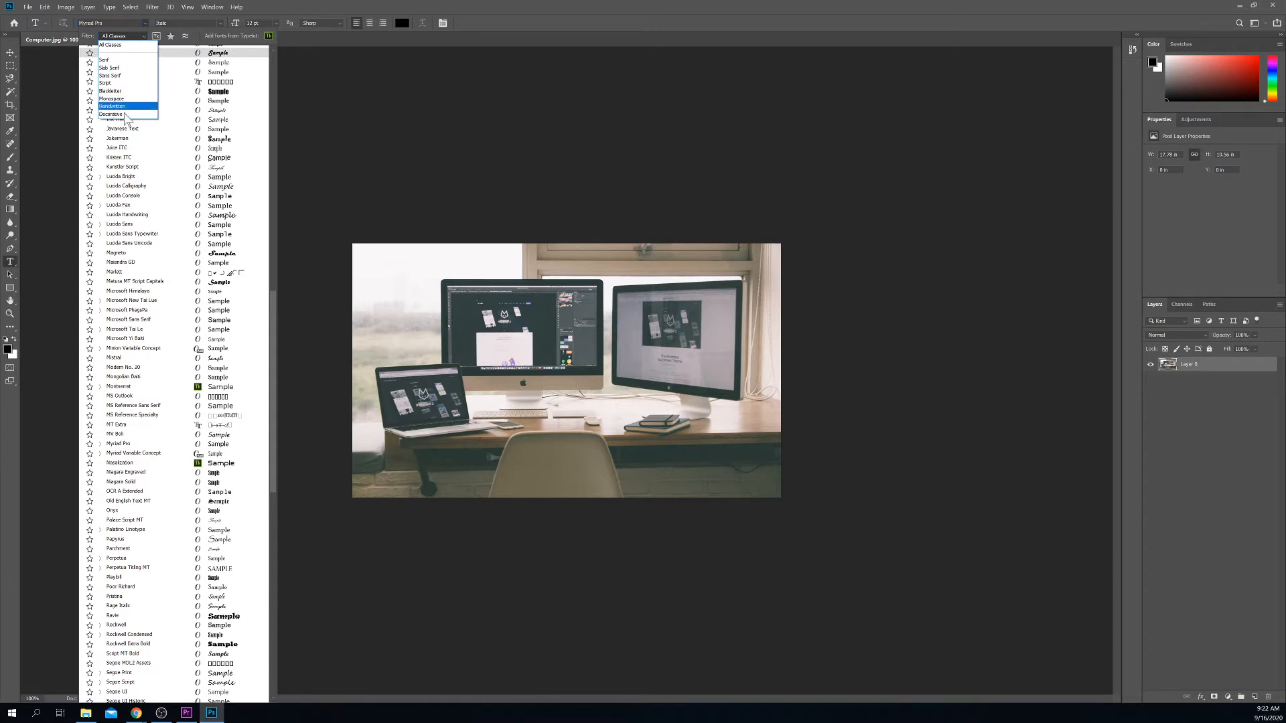
{"action": "left_click", "coordinate": [139, 45]}
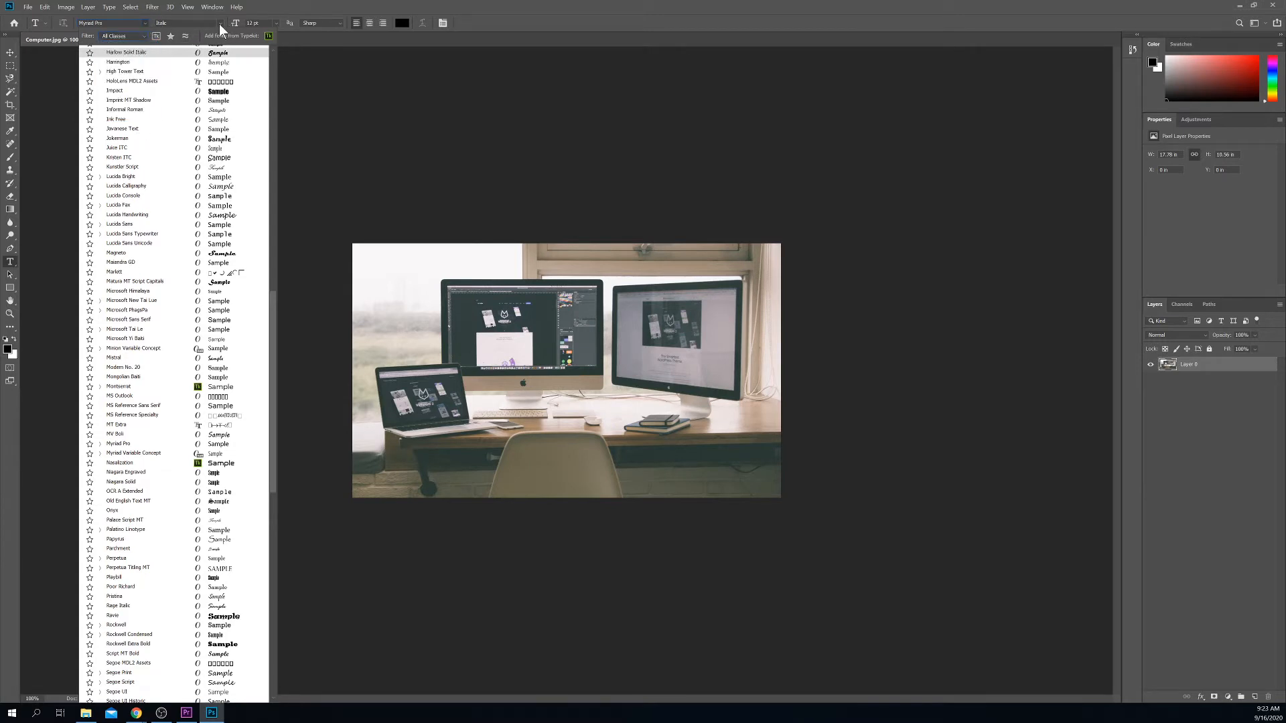
{"action": "key", "text": "Return"}
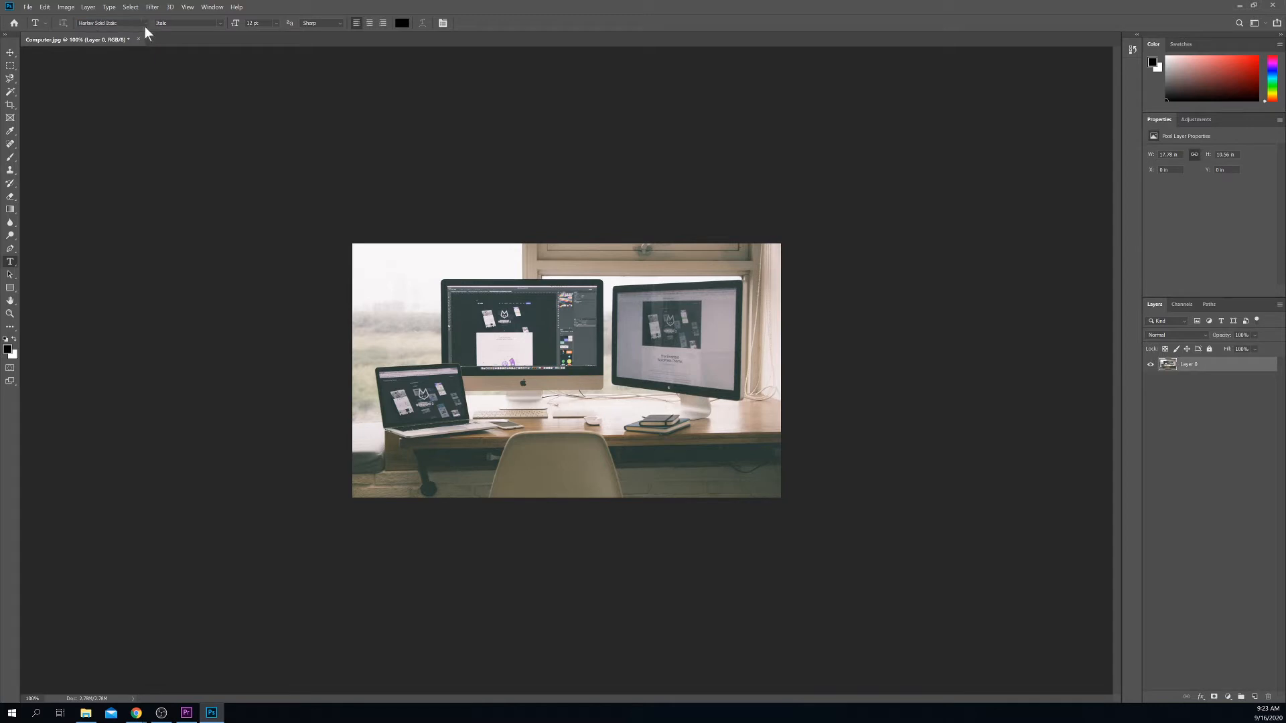
{"action": "left_click", "coordinate": [222, 21]}
{"action": "left_click", "coordinate": [120, 23]}
Step: Change the font family to Arial, keeping the Italic style
{"action": "left_click", "coordinate": [144, 23]}
{"action": "scroll", "coordinate": [144, 101], "scroll_direction": "up", "scroll_amount": 5}
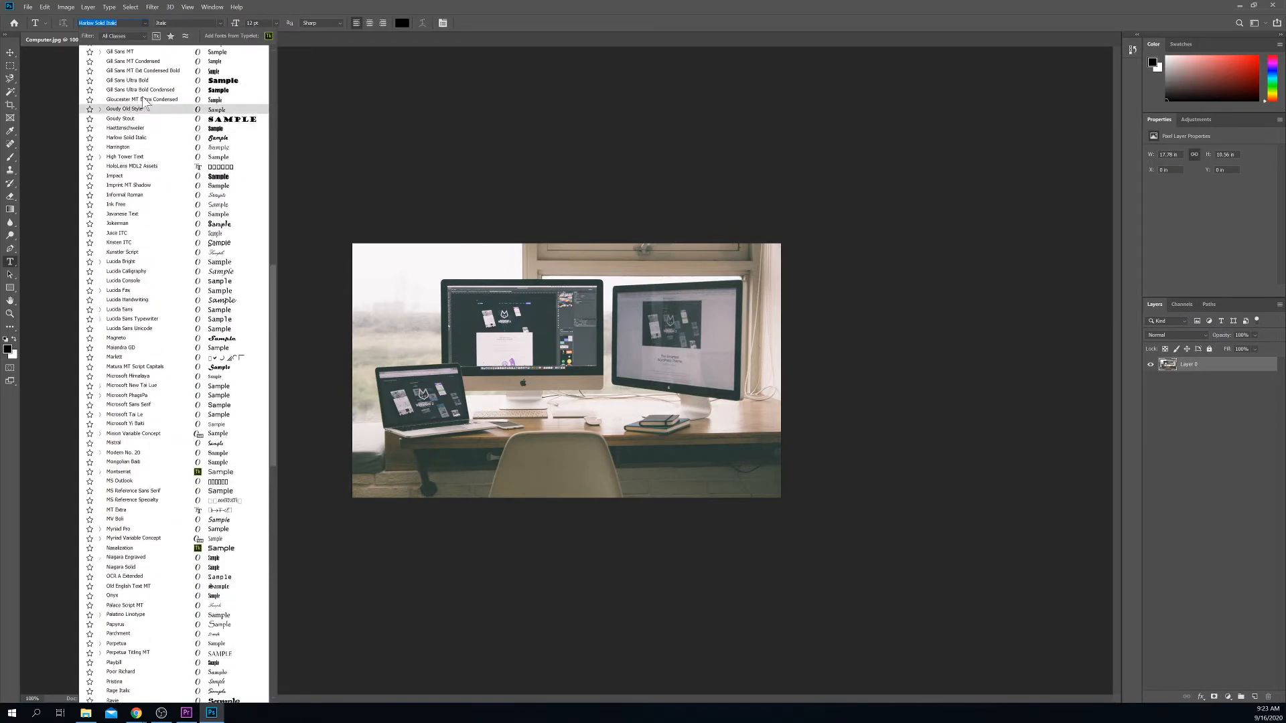
{"action": "scroll", "coordinate": [144, 101], "scroll_direction": "up", "scroll_amount": 10}
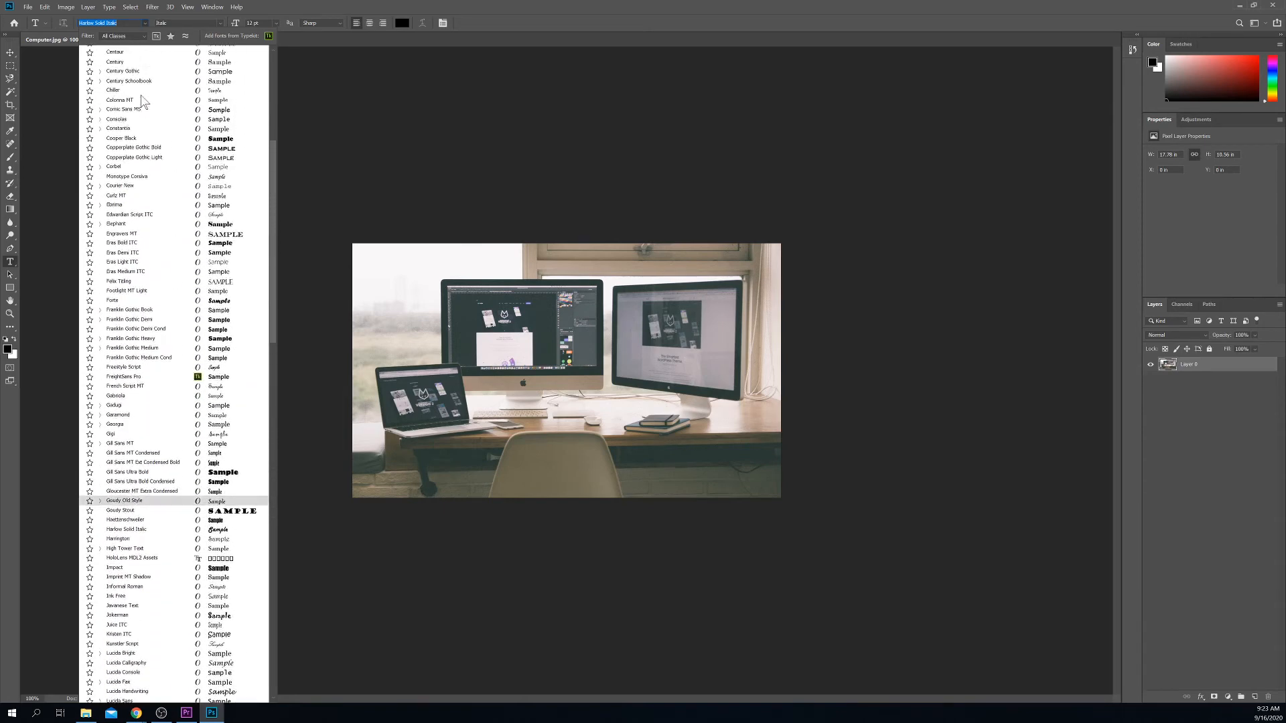
{"action": "scroll", "coordinate": [144, 100], "scroll_direction": "up", "scroll_amount": 8}
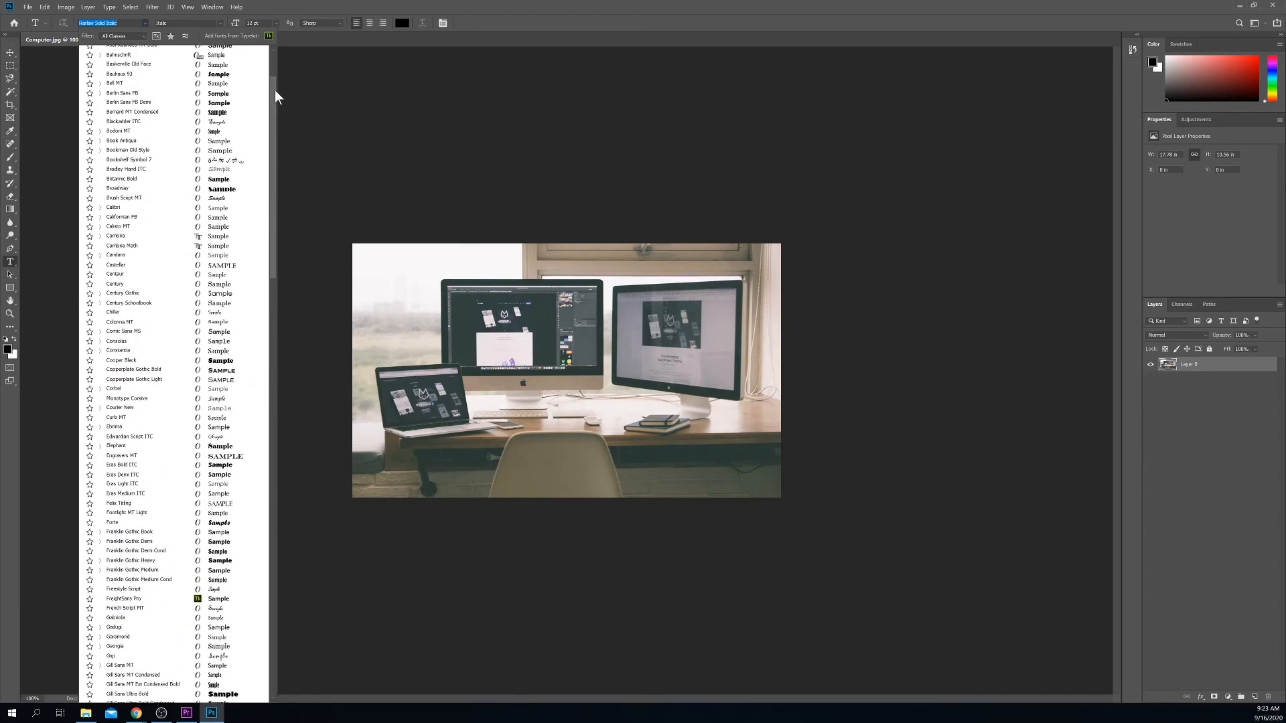
{"action": "scroll", "coordinate": [275, 89], "scroll_direction": "up", "scroll_amount": 2}
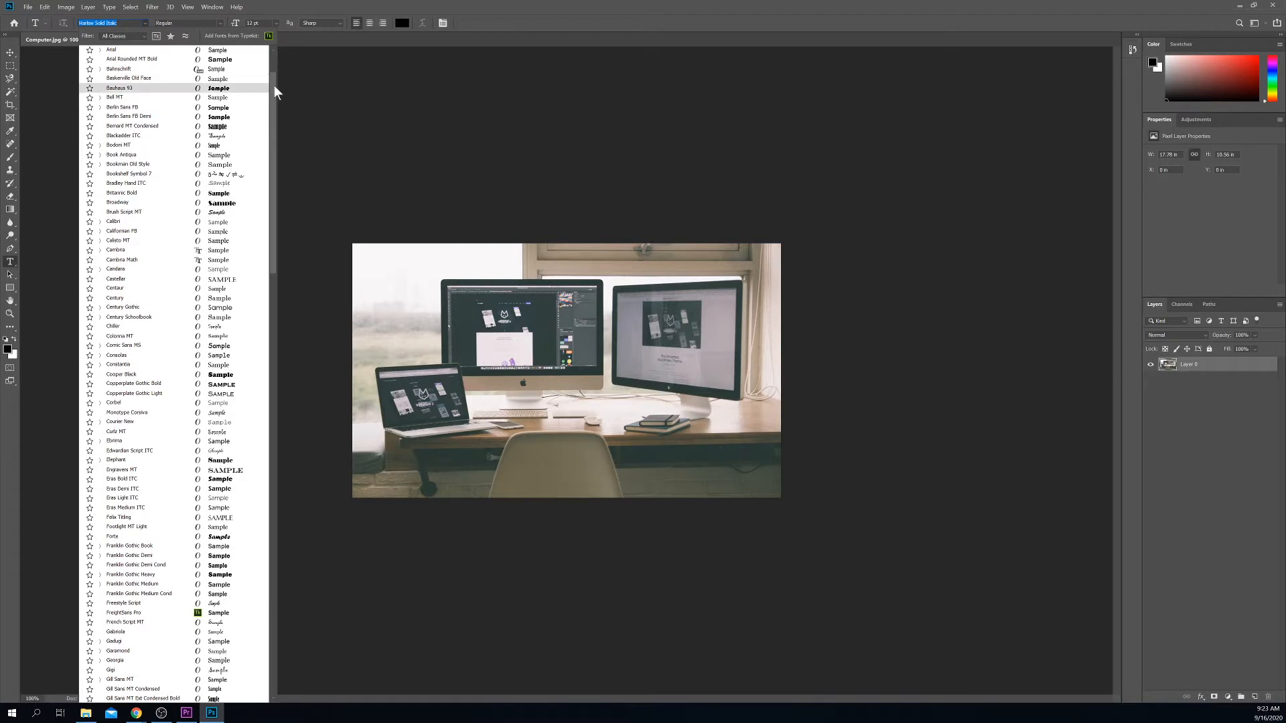
{"action": "scroll", "coordinate": [275, 45], "scroll_direction": "up", "scroll_amount": 2}
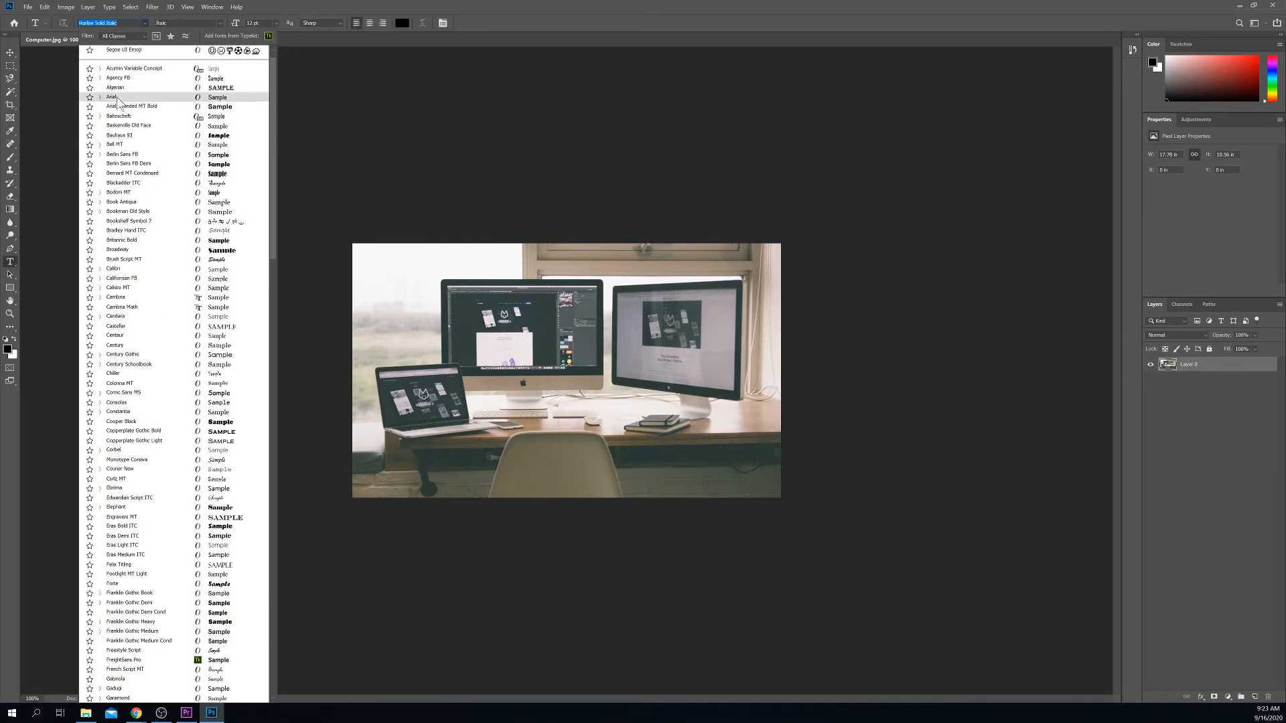
{"action": "left_click", "coordinate": [116, 96]}
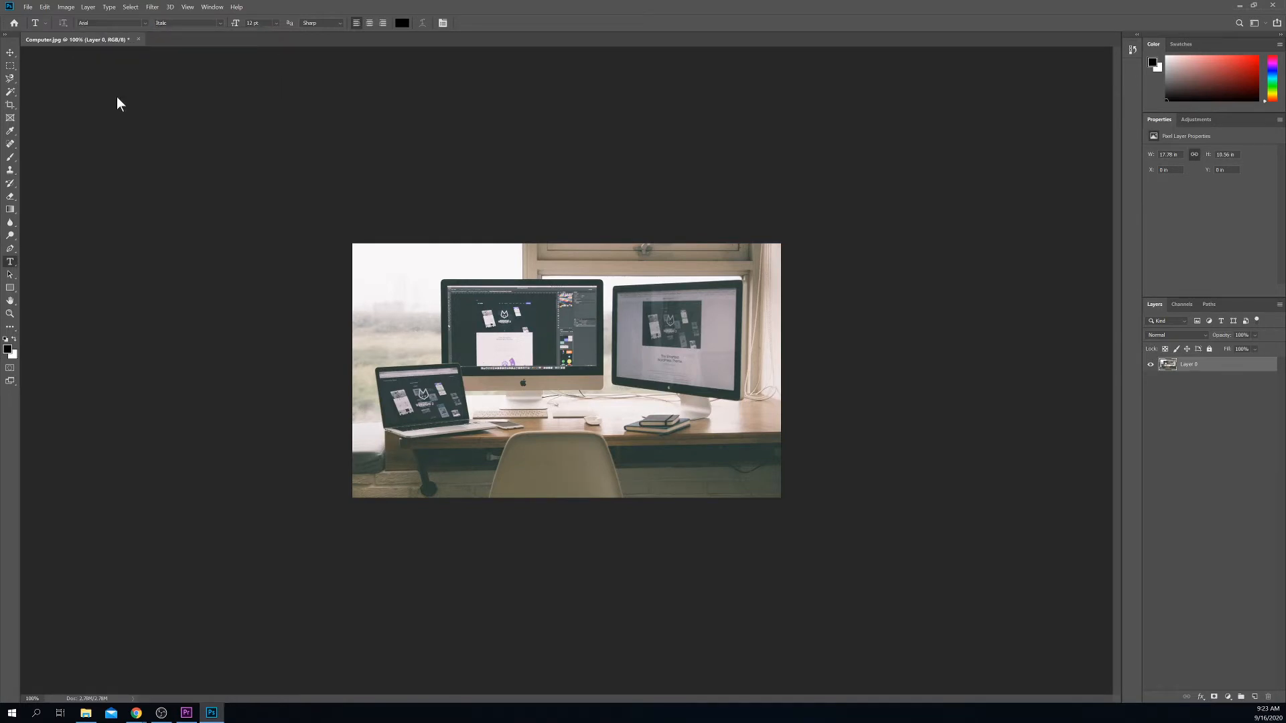
{"action": "left_click", "coordinate": [220, 23]}
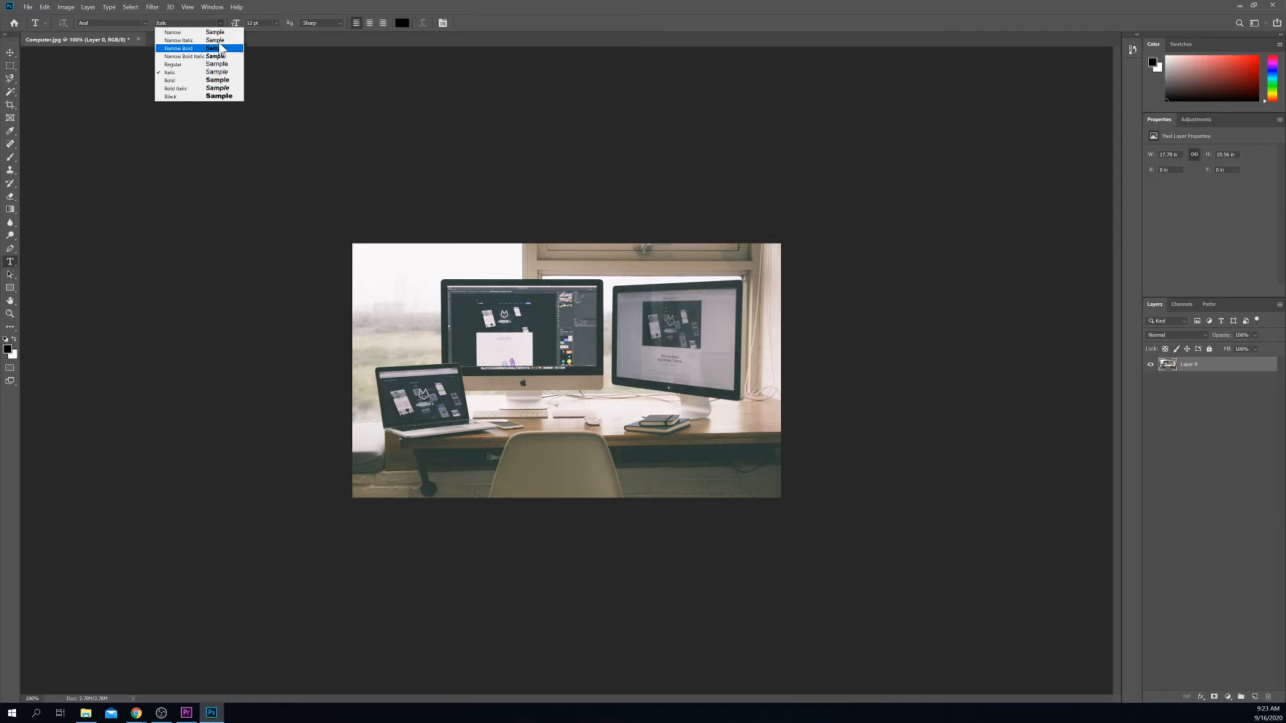
{"action": "left_click", "coordinate": [282, 7]}
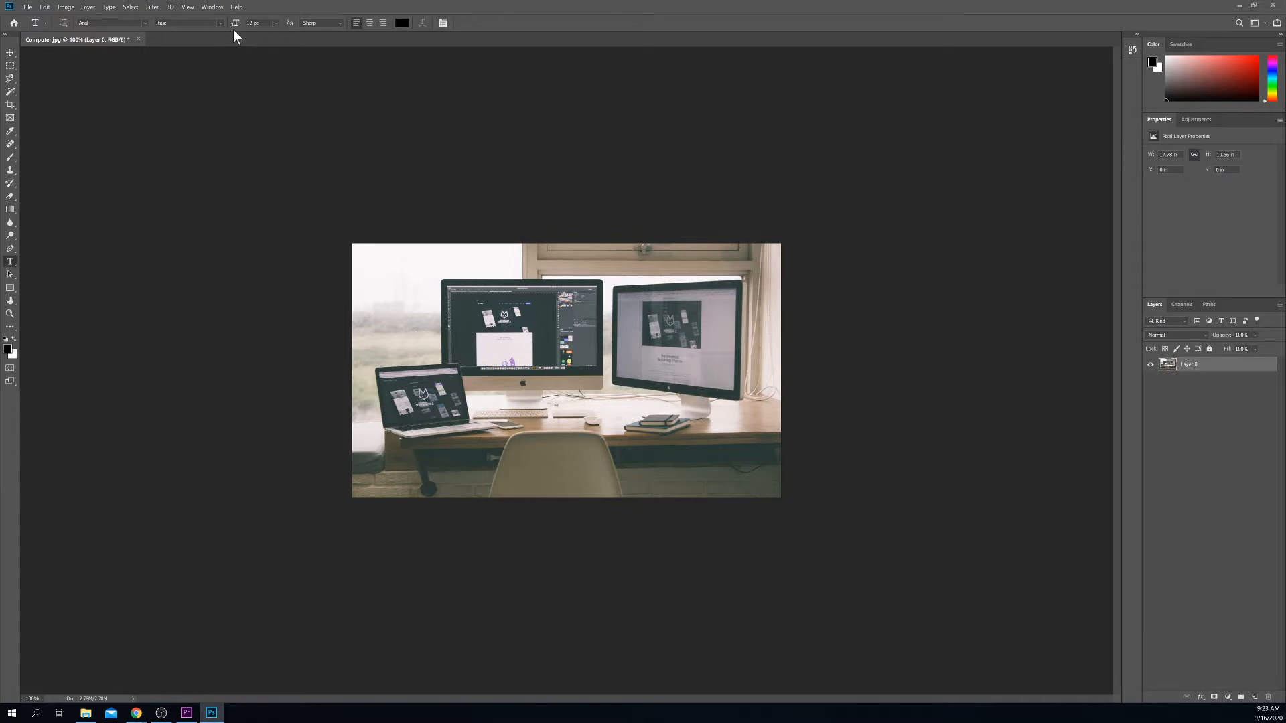
Step: Select the font size field in the options bar to enter a custom 150 pt size
{"action": "left_click", "coordinate": [276, 24]}
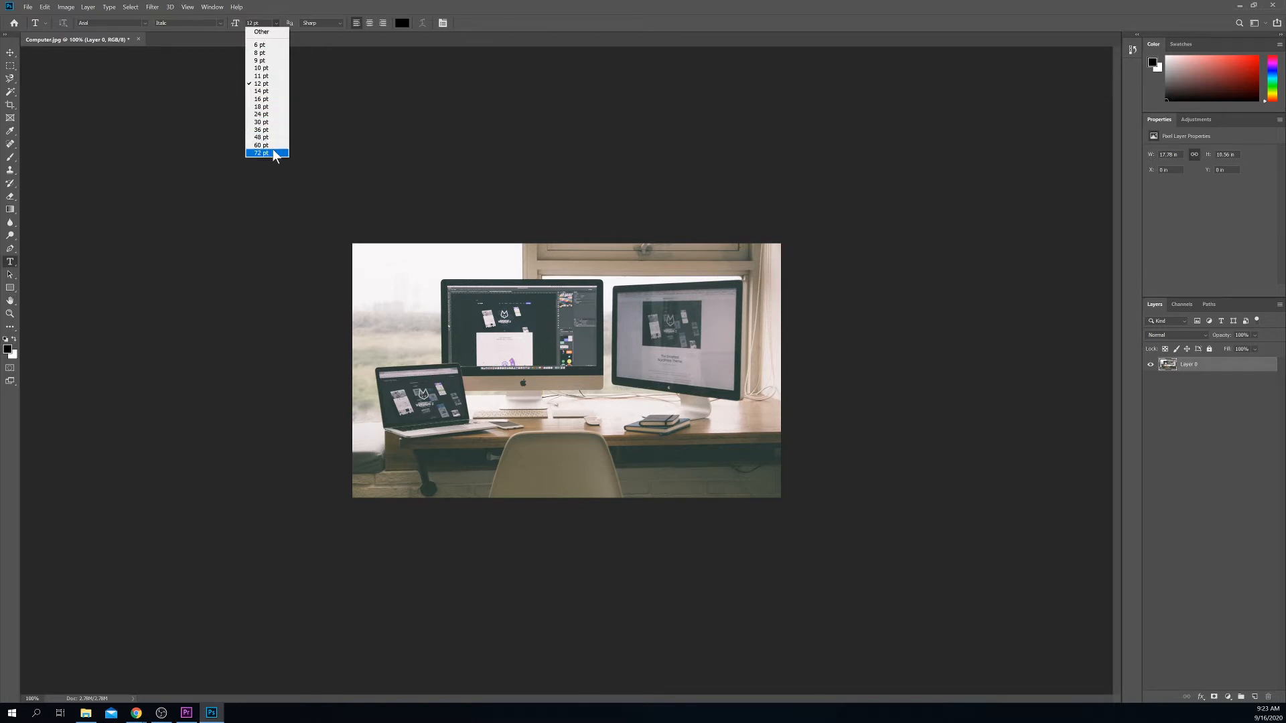
{"action": "left_click", "coordinate": [276, 24]}
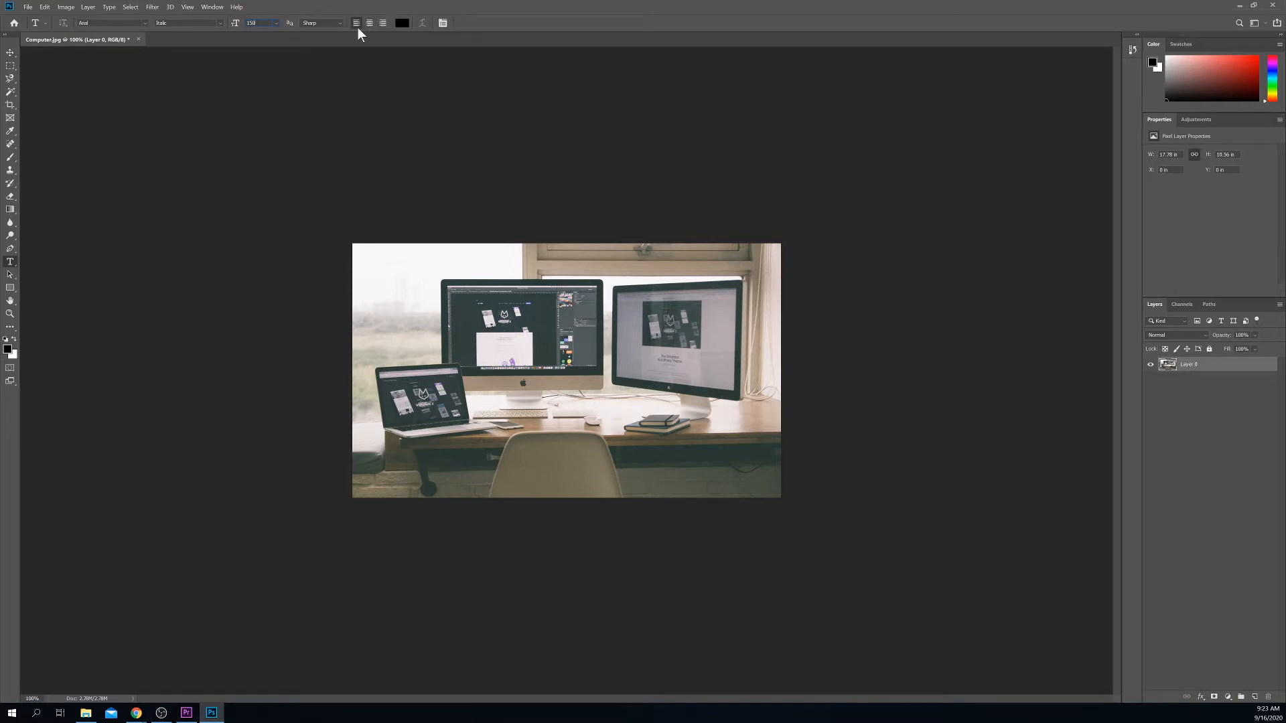
{"action": "left_click", "coordinate": [401, 24]}
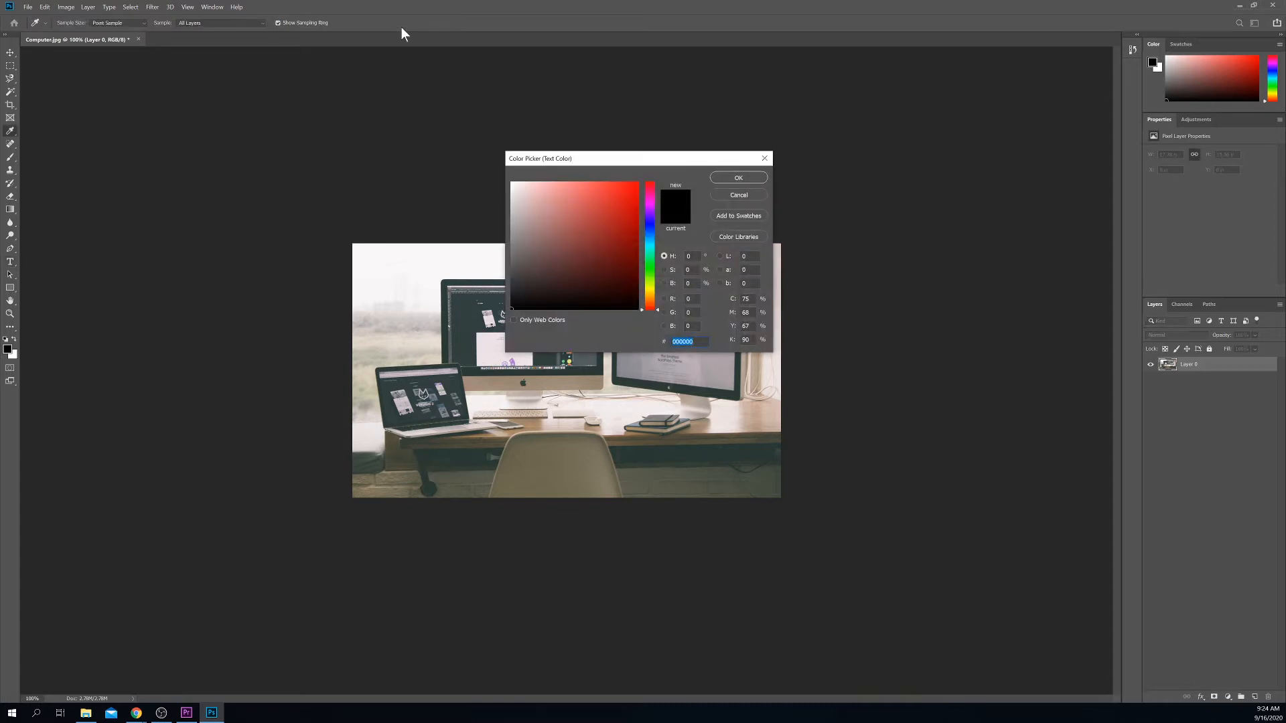
{"action": "left_click_drag", "start_coordinate": [592, 164], "coordinate": [470, 239]}
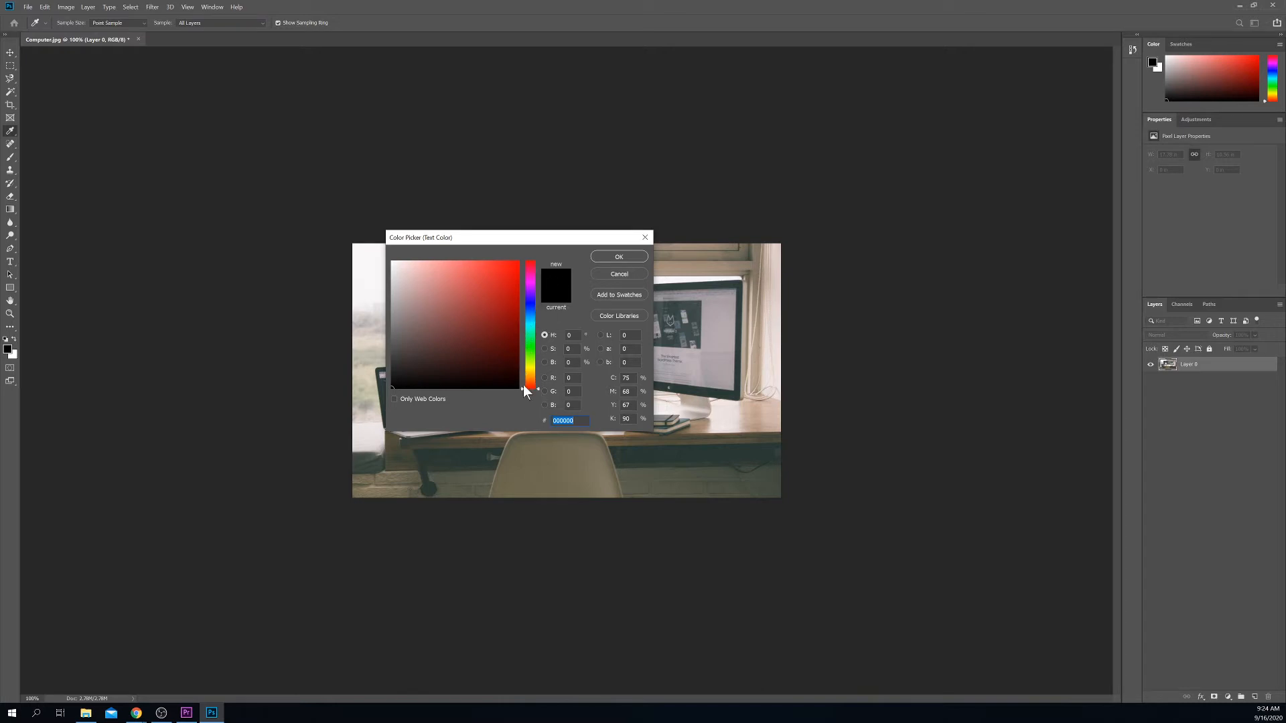
{"action": "left_click_drag", "start_coordinate": [540, 388], "coordinate": [537, 283]}
{"action": "left_click", "coordinate": [489, 298]}
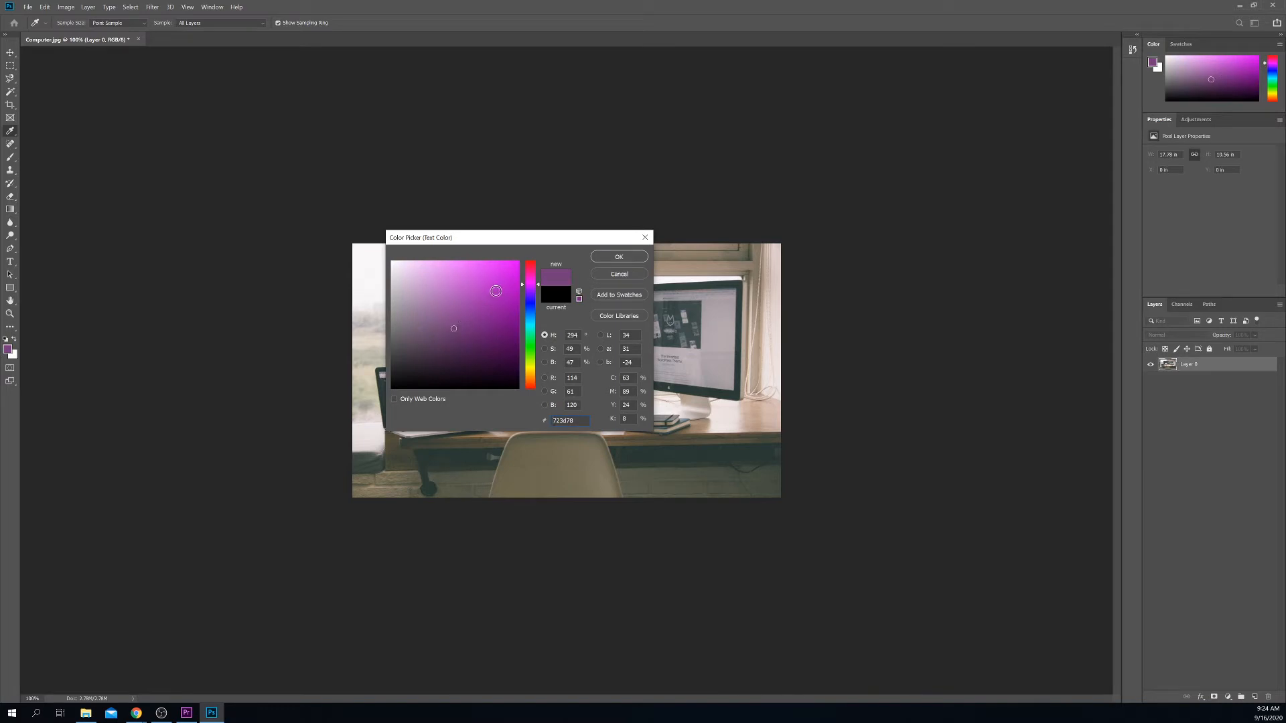
{"action": "left_click", "coordinate": [451, 282]}
{"action": "left_click_drag", "start_coordinate": [422, 378], "coordinate": [390, 399]}
{"action": "left_click", "coordinate": [617, 258]}
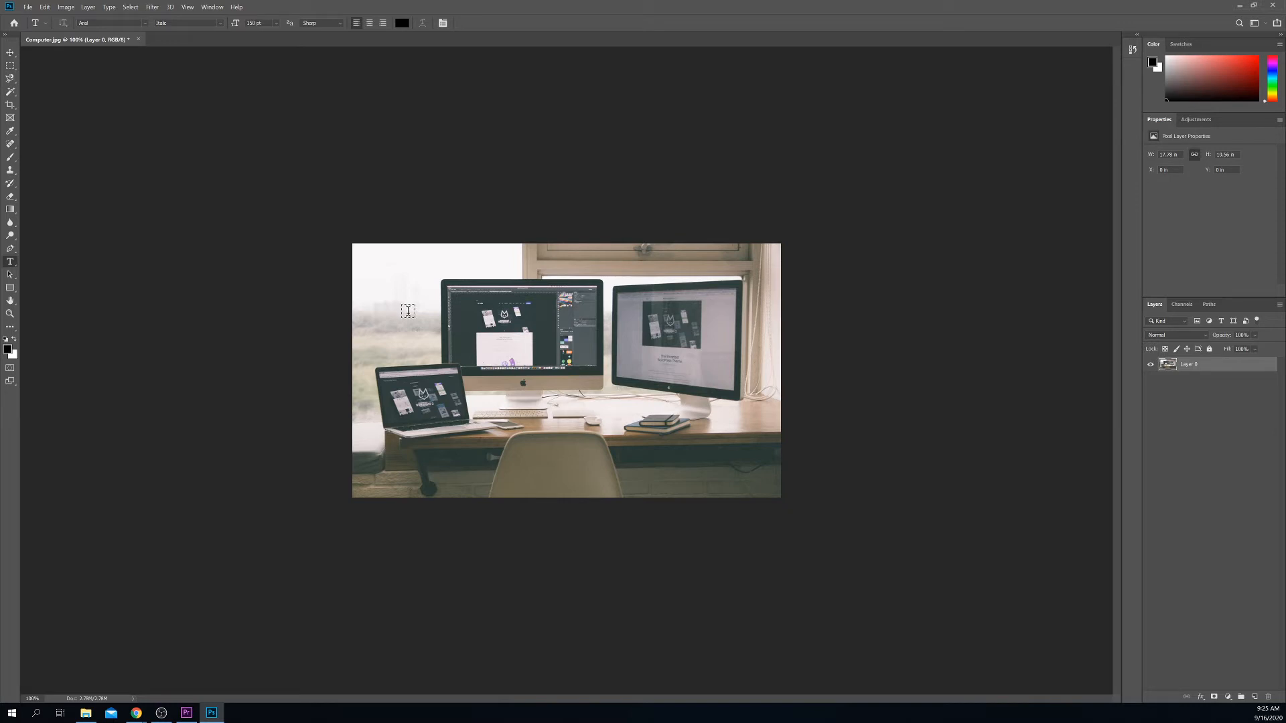
Step: Draw and enlarge a paragraph text box on the photo, committing the Lorem ipsum placeholder
{"action": "left_click_drag", "start_coordinate": [406, 311], "coordinate": [590, 419]}
{"action": "left_click_drag", "start_coordinate": [686, 433], "coordinate": [710, 437]}
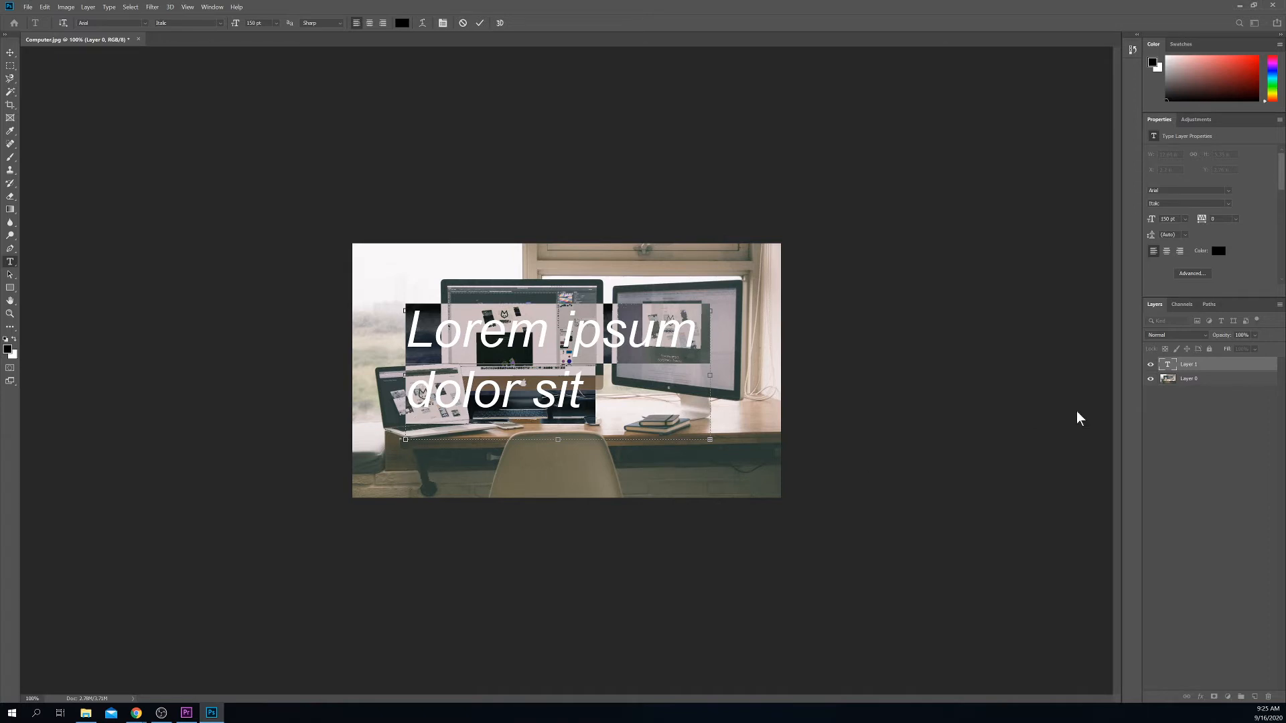
{"action": "left_click", "coordinate": [780, 489]}
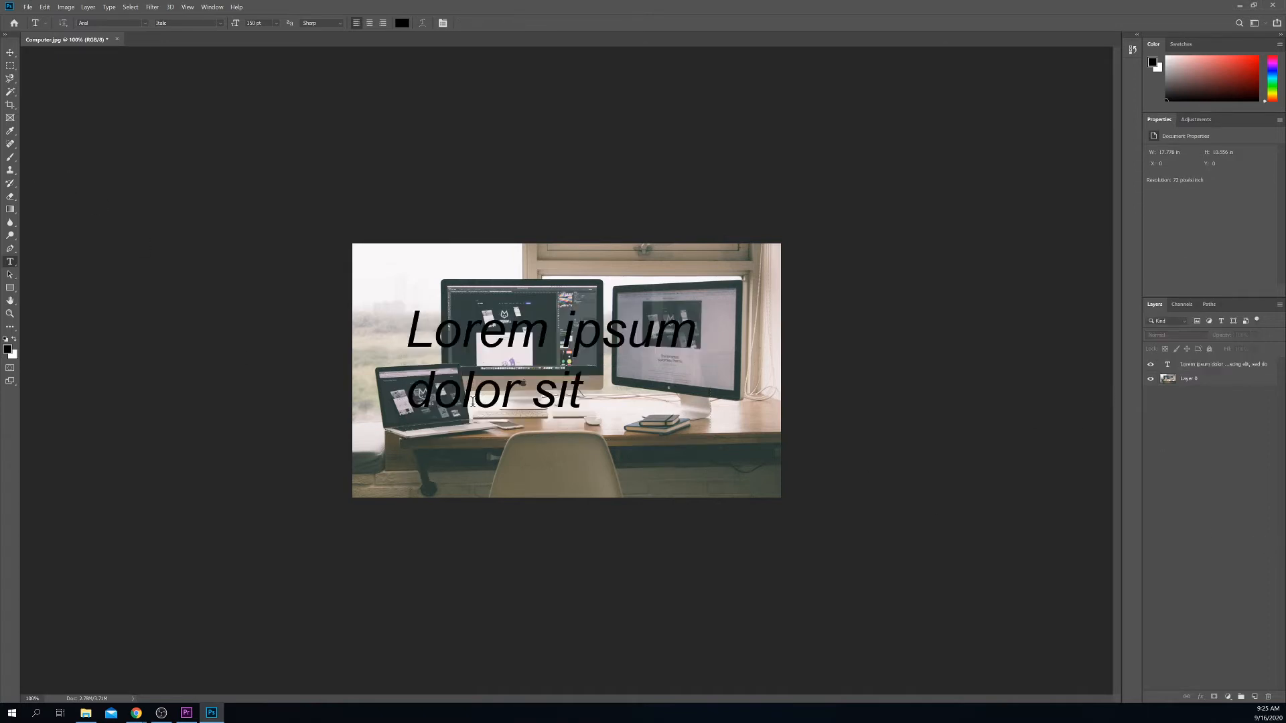
Step: Add a Lorem Ipsum text line below, type 'werwertwrt' after it, and commit
{"action": "left_click", "coordinate": [416, 462]}
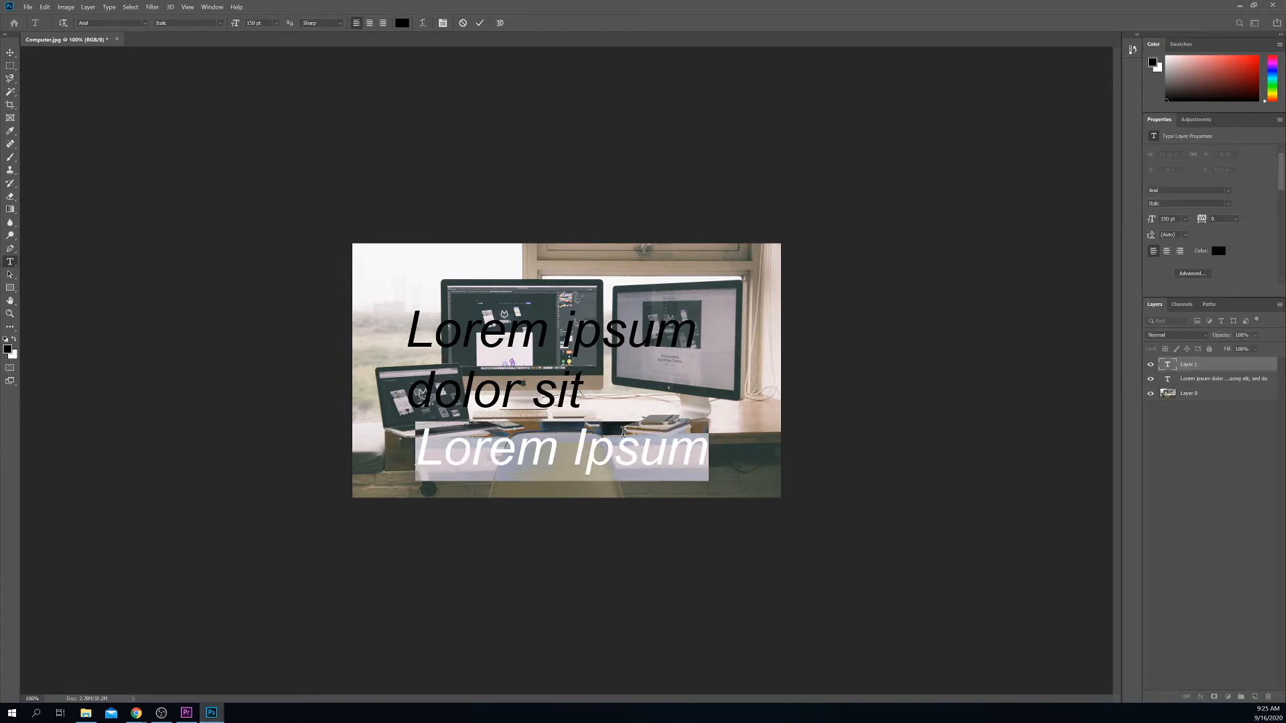
{"action": "left_click", "coordinate": [711, 451]}
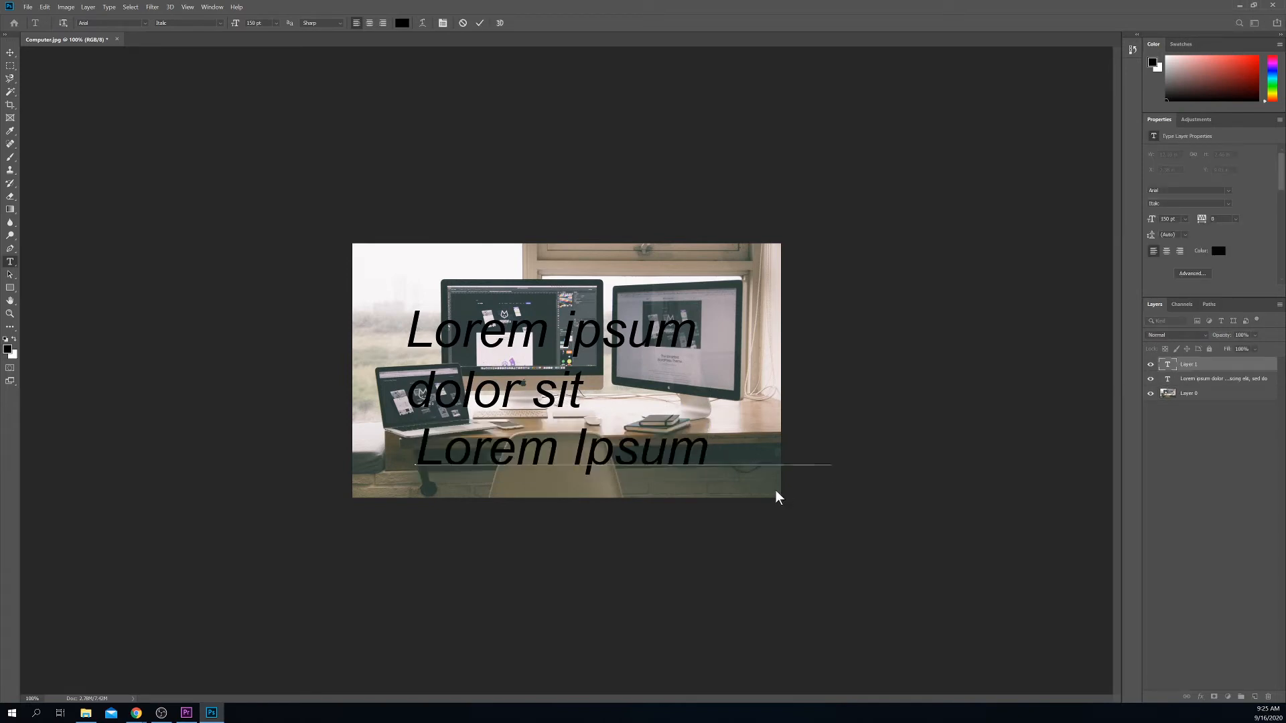
{"action": "type", "text": "werwertwrt"}
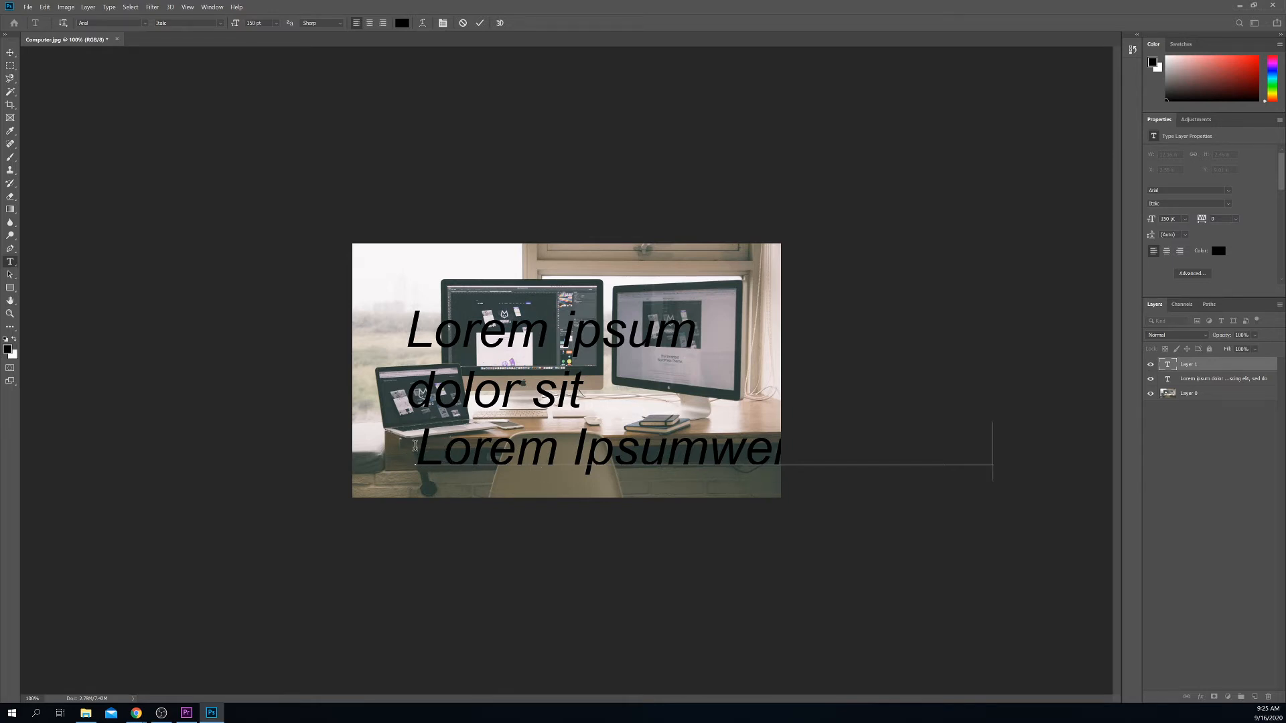
{"action": "left_click", "coordinate": [1249, 367]}
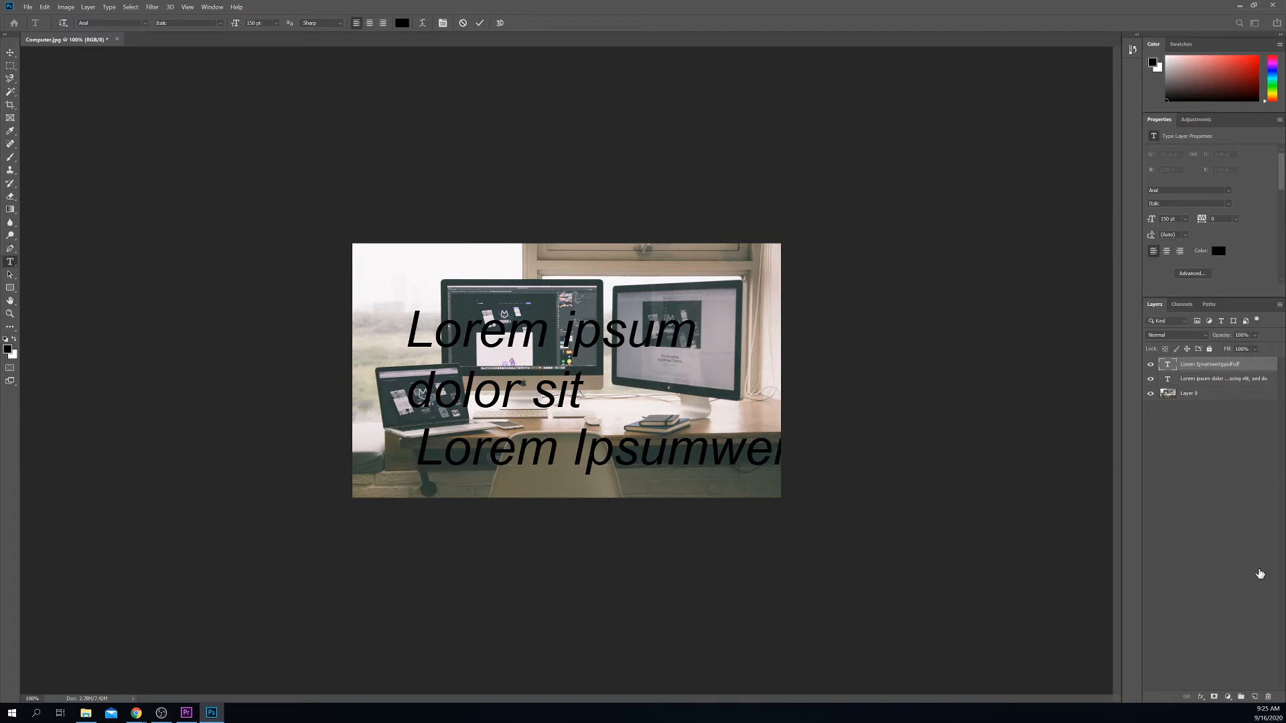
Step: Delete both Lorem ipsum text layers from the Layers panel
{"action": "left_click", "coordinate": [1268, 697]}
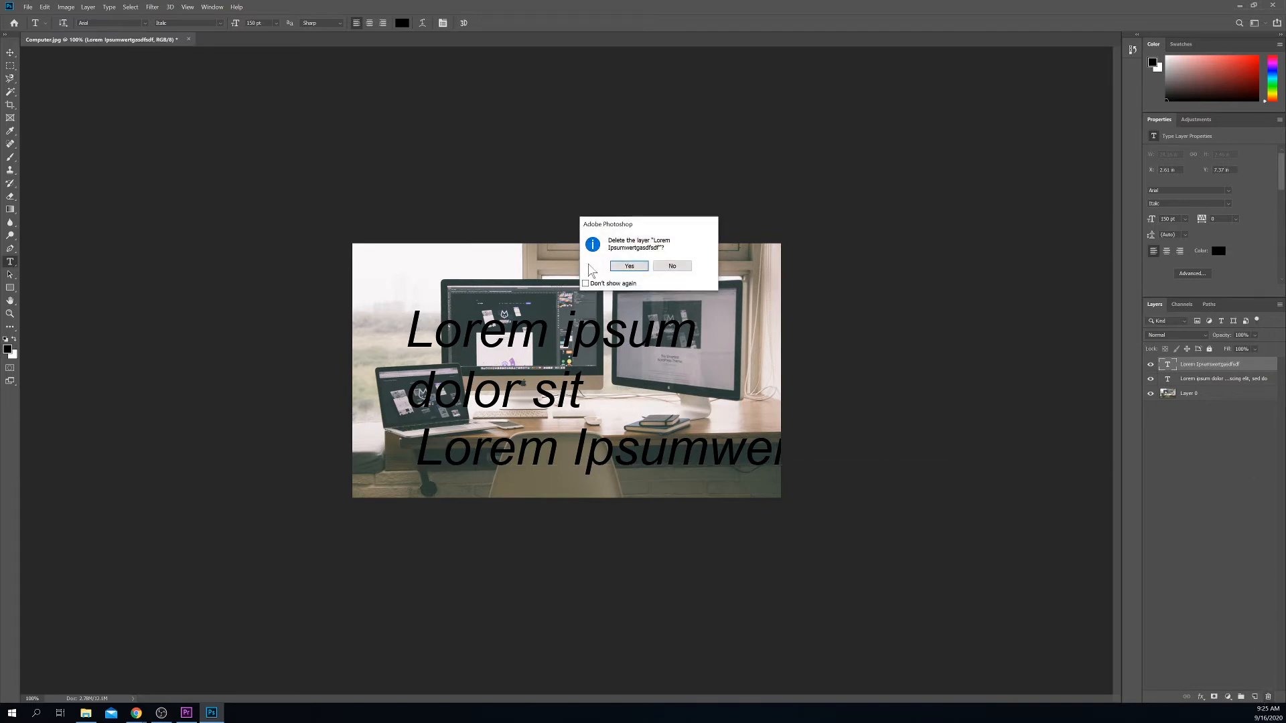
{"action": "left_click", "coordinate": [618, 267]}
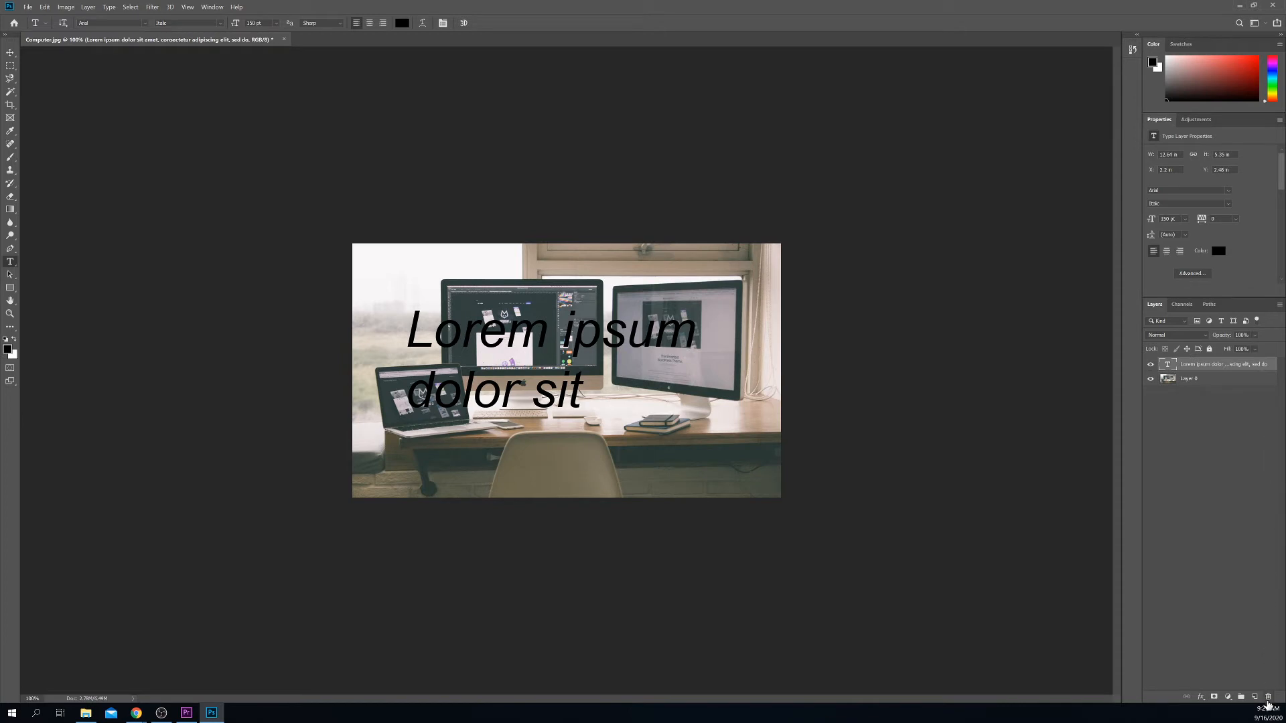
{"action": "left_click", "coordinate": [1268, 698]}
{"action": "left_click", "coordinate": [640, 266]}
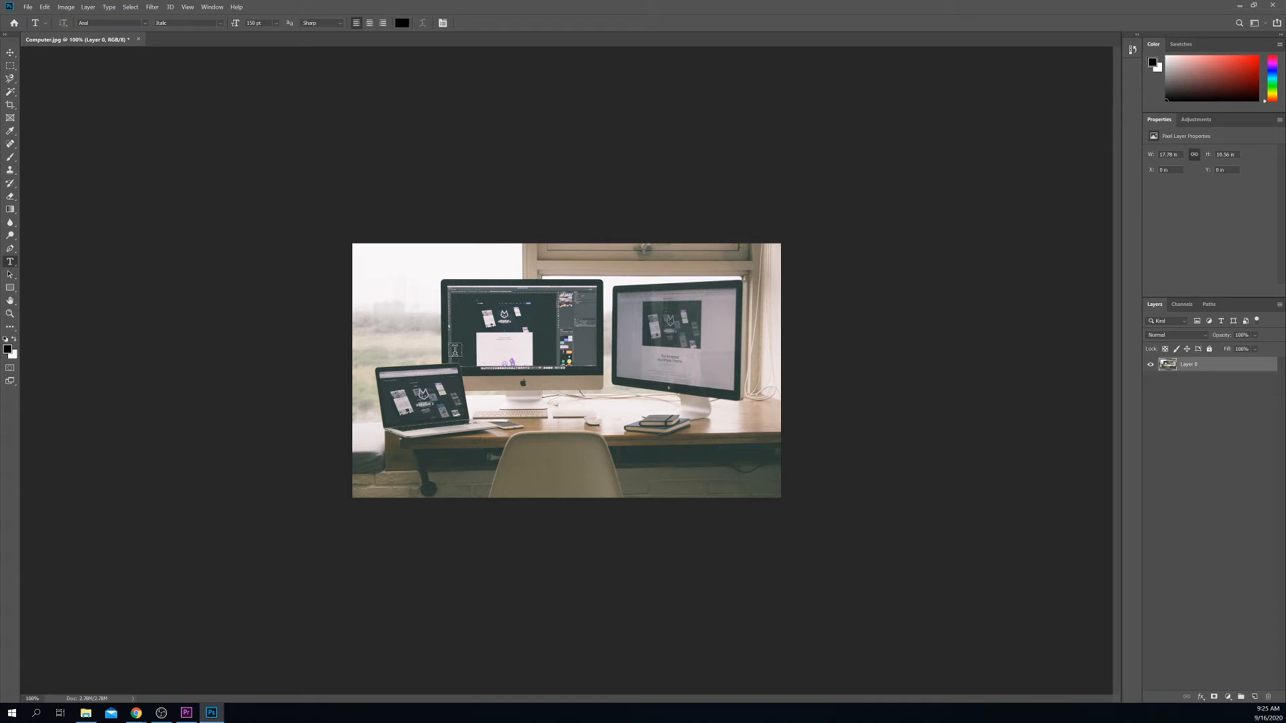
Step: Add a text layer over the central monitor holding a lowercase first name
{"action": "left_click", "coordinate": [452, 339]}
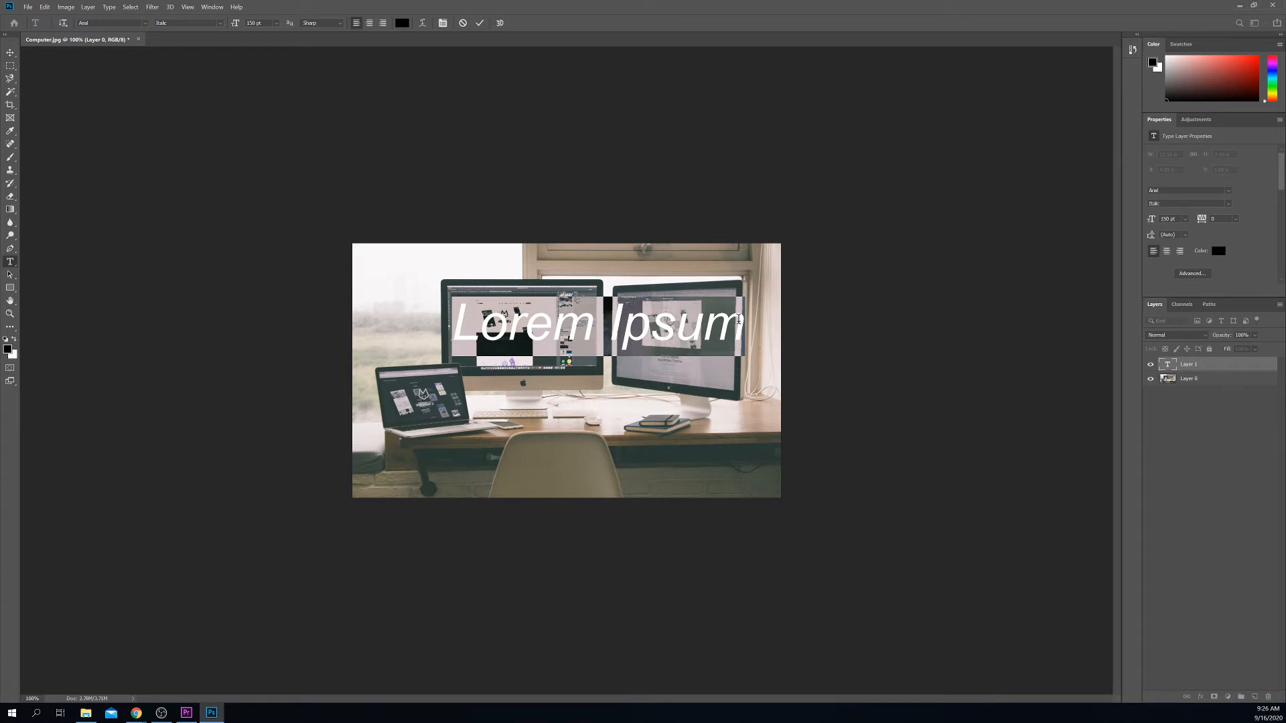
{"action": "key", "text": "BackSpace"}
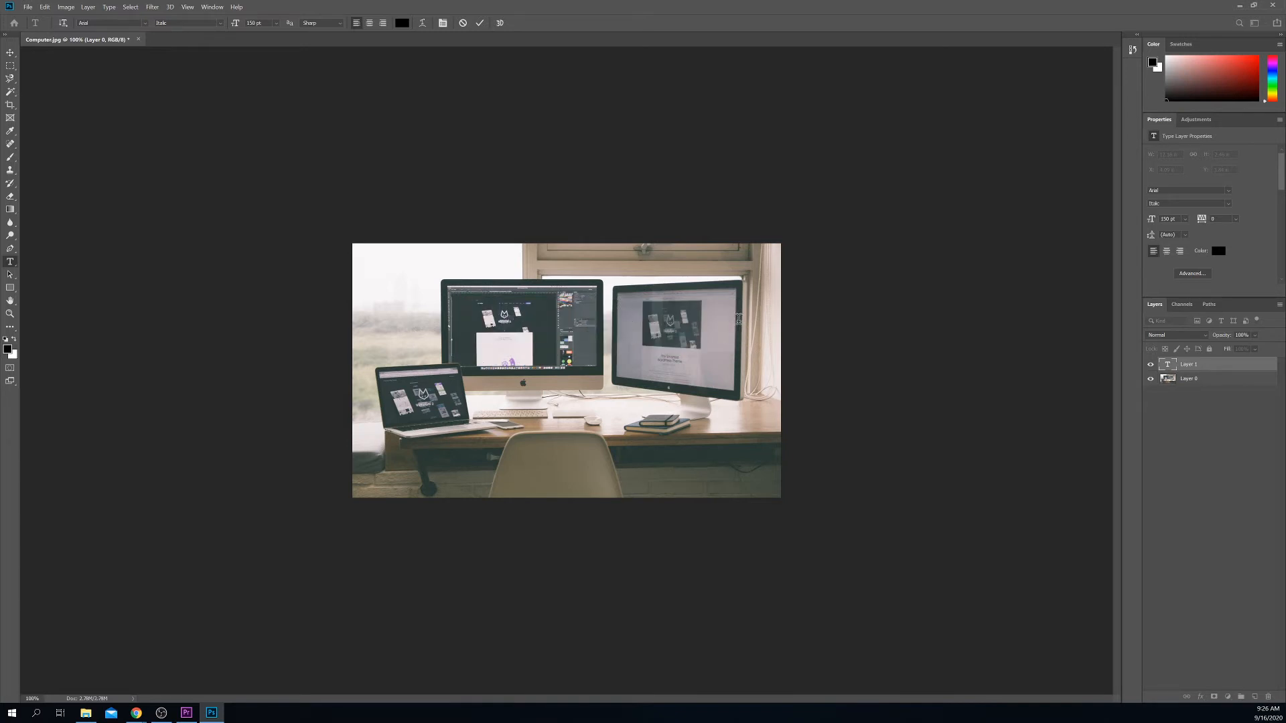
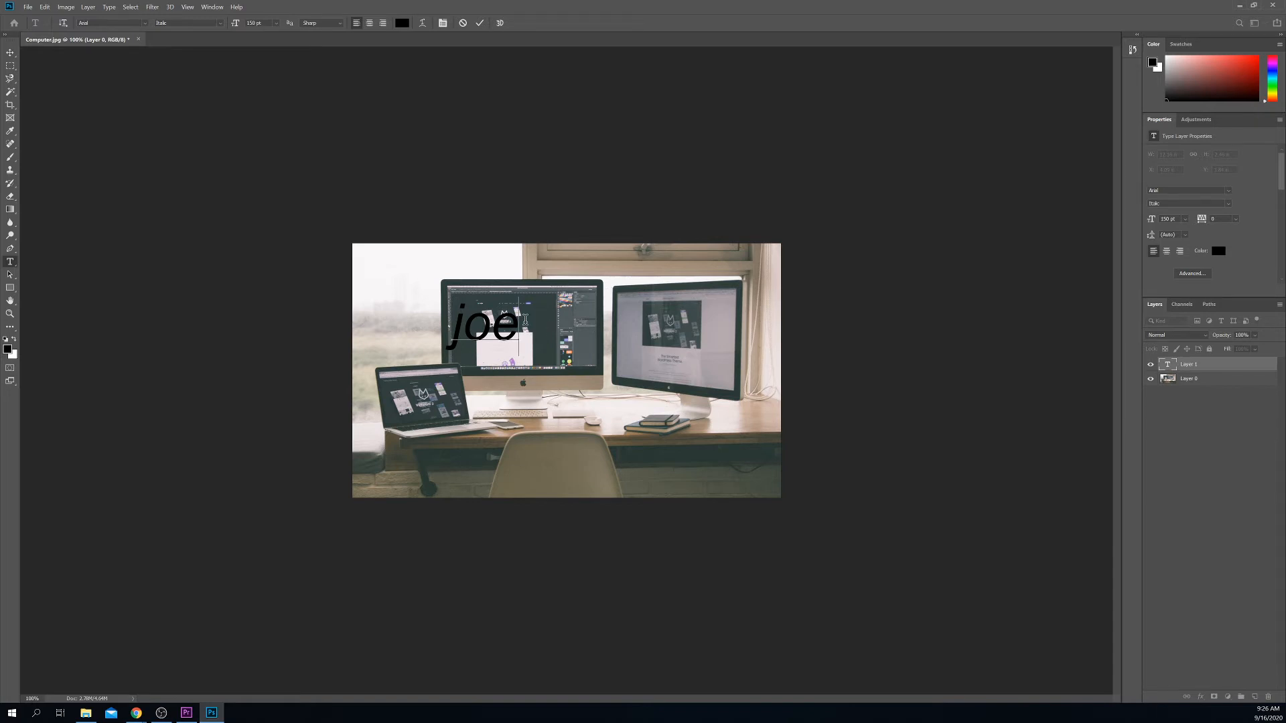
{"action": "left_click", "coordinate": [654, 363]}
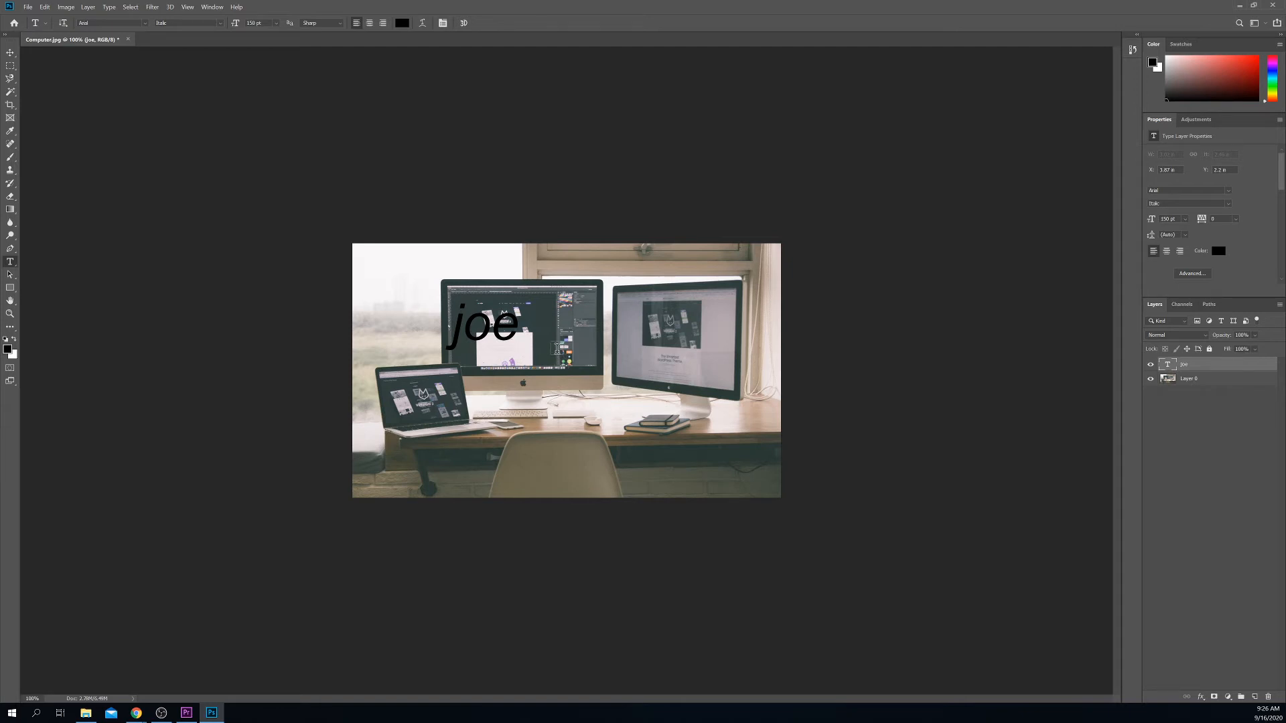
Step: With the Move tool, drag the name text down to the monitor's base and nudge it left
{"action": "left_click", "coordinate": [10, 53]}
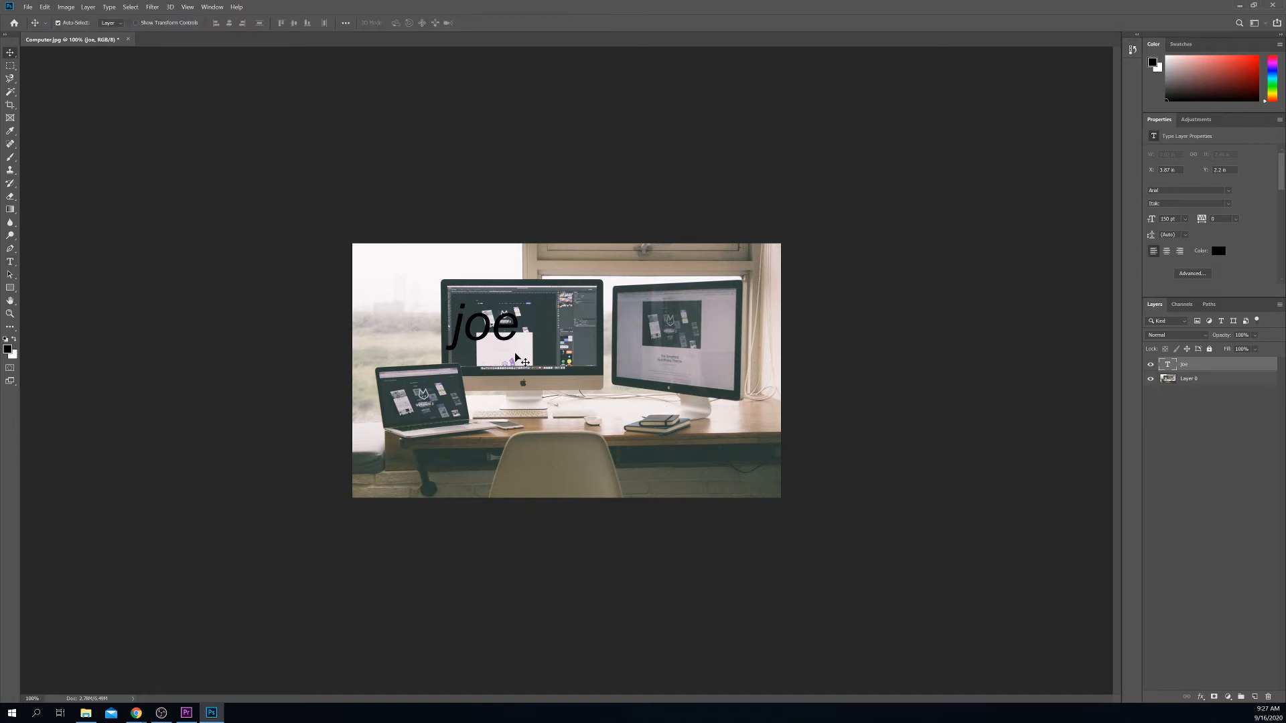
{"action": "left_click_drag", "start_coordinate": [452, 339], "coordinate": [561, 367]}
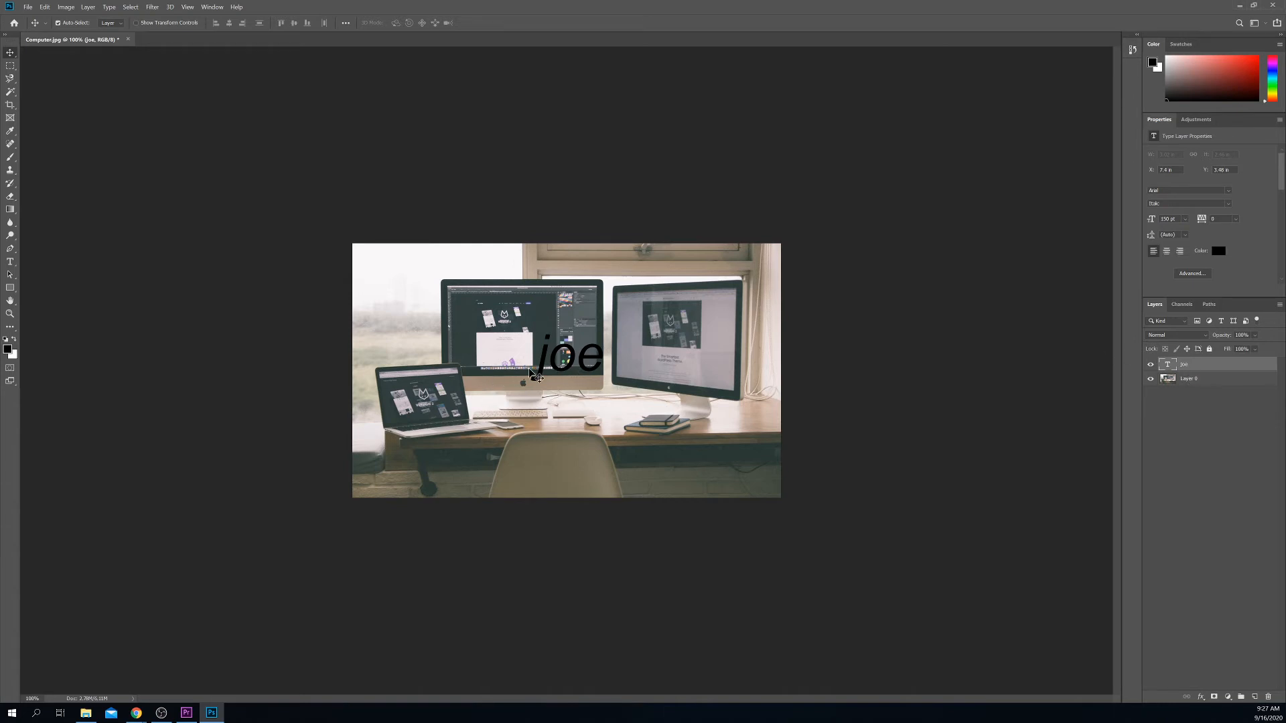
{"action": "left_click_drag", "start_coordinate": [567, 352], "coordinate": [554, 353]}
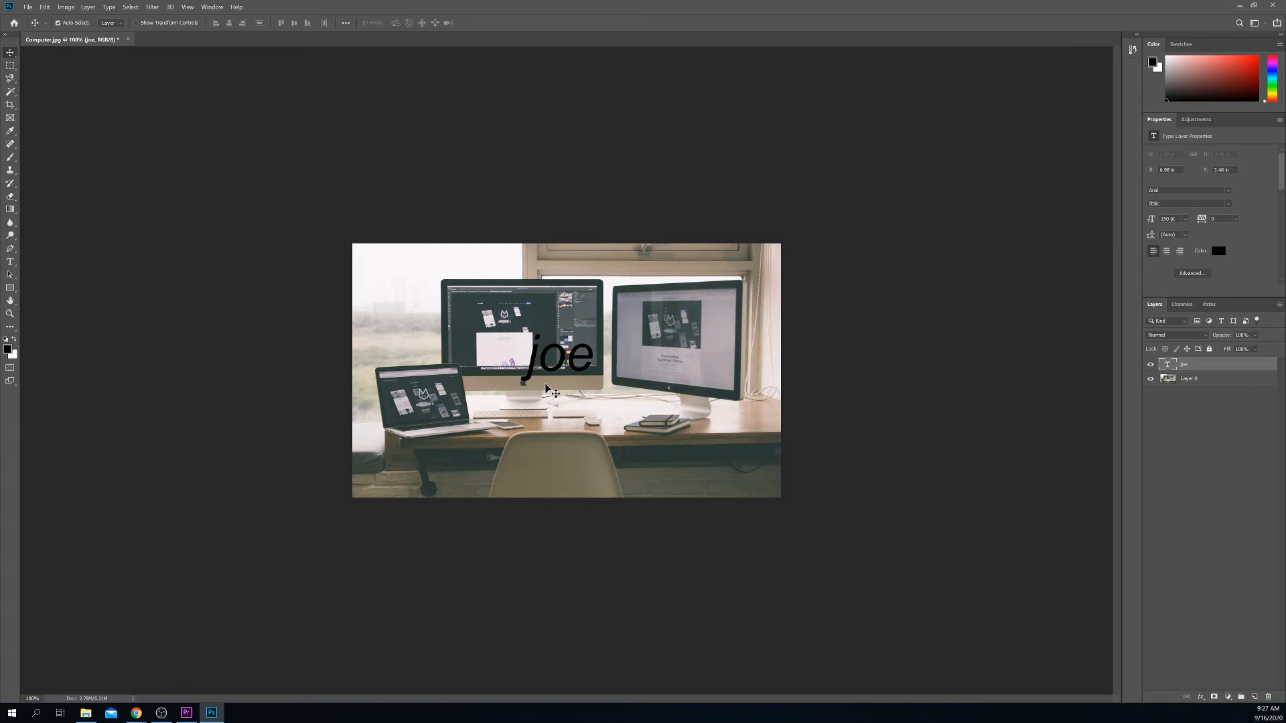
Step: Capitalize the first letter of the name text, then shift it slightly left and down
{"action": "double_click", "coordinate": [1169, 366]}
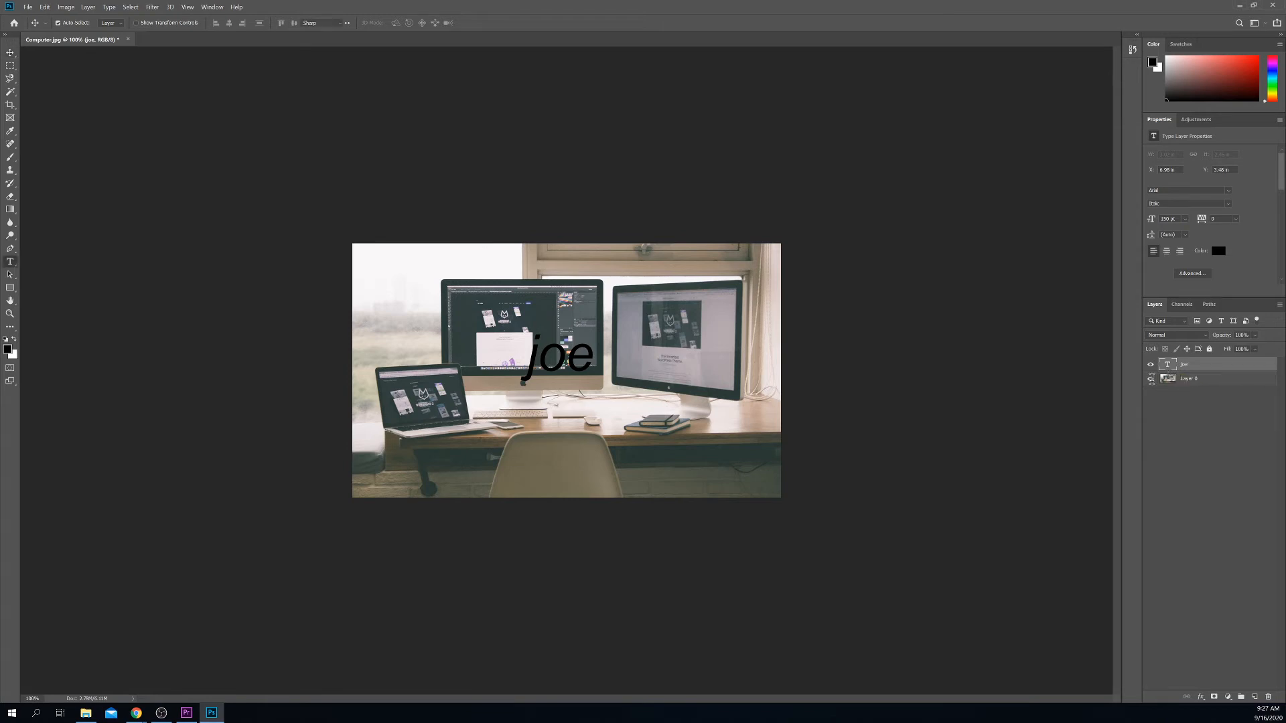
{"action": "left_click", "coordinate": [549, 358]}
{"action": "key", "text": "BackSpace"}
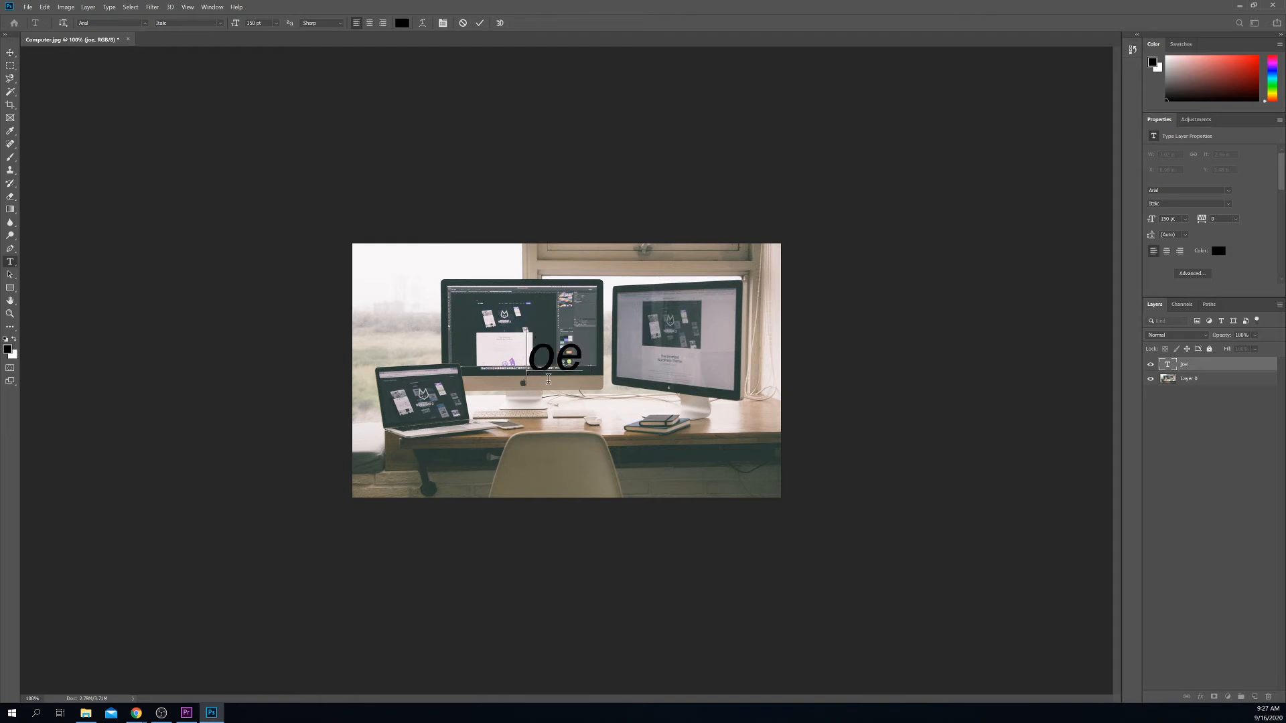
{"action": "type", "text": "J"}
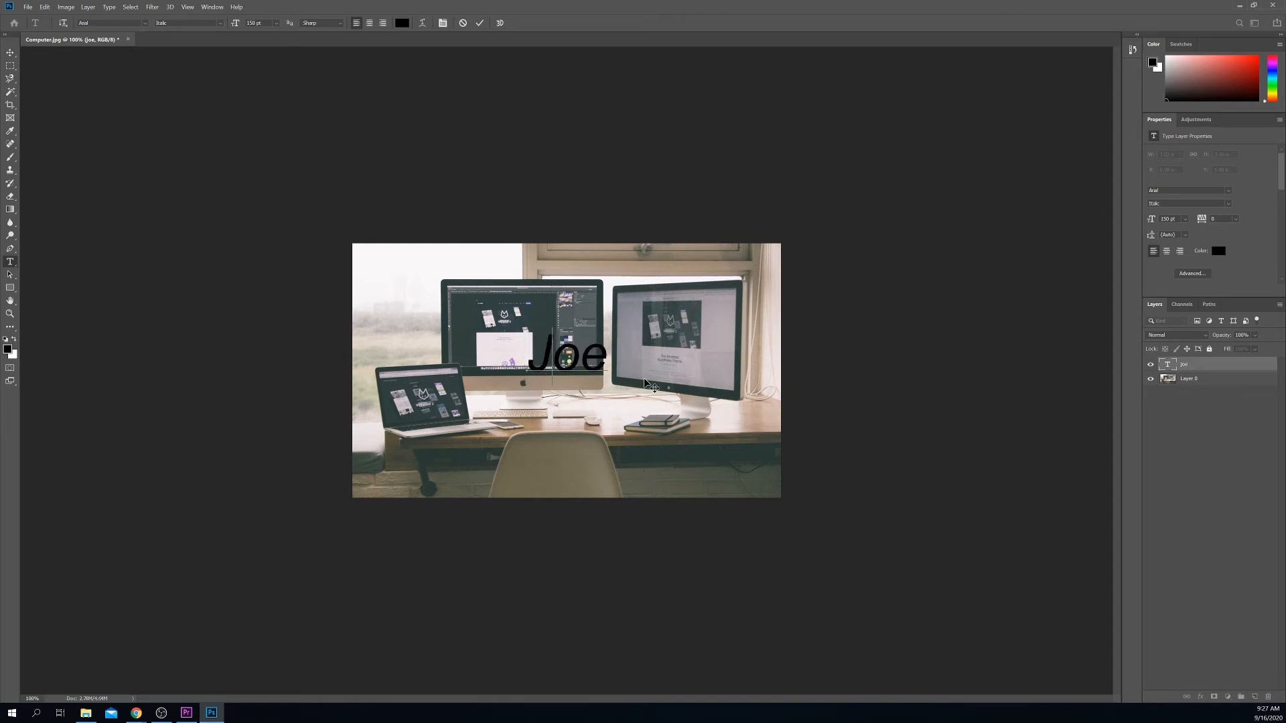
{"action": "left_click", "coordinate": [702, 411]}
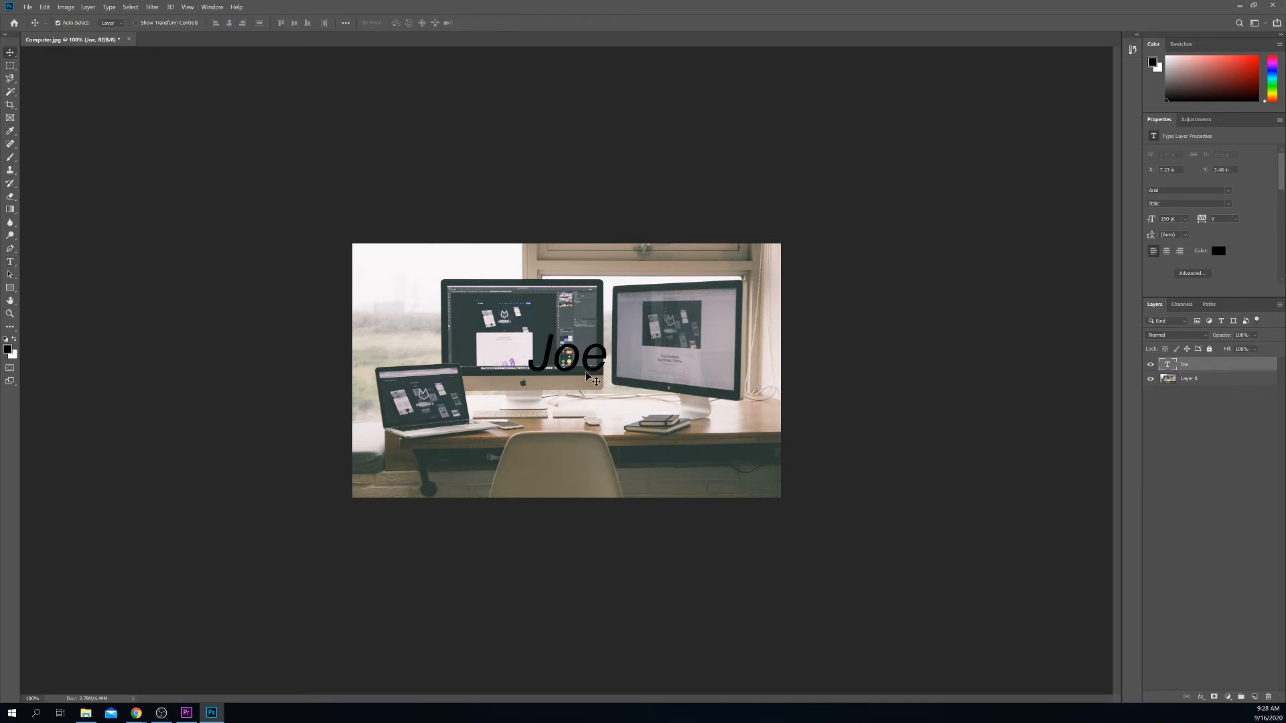
{"action": "mouse_move", "coordinate": [574, 367]}
{"action": "left_mouse_down"}
{"action": "mouse_move", "coordinate": [562, 373]}
{"action": "mouse_move", "coordinate": [563, 362]}
{"action": "left_mouse_up"}
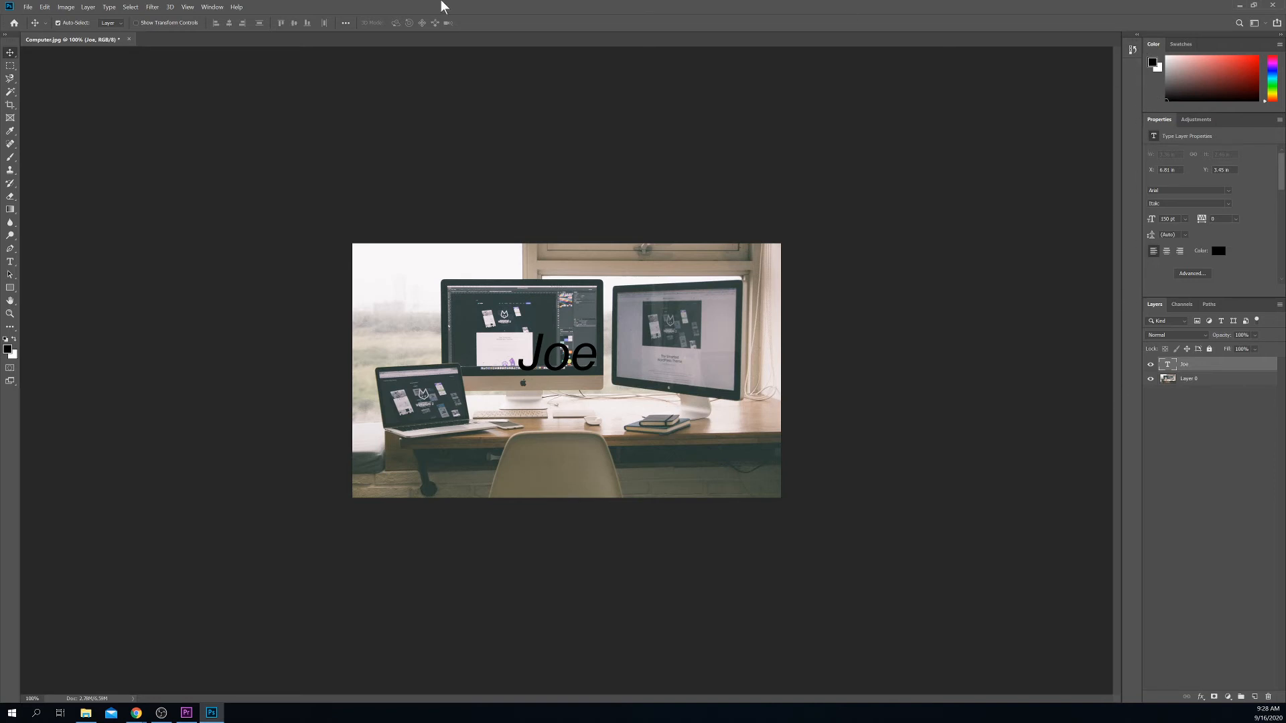
Step: Open the Character panel from the Window menu and float it over the canvas
{"action": "left_click", "coordinate": [213, 7]}
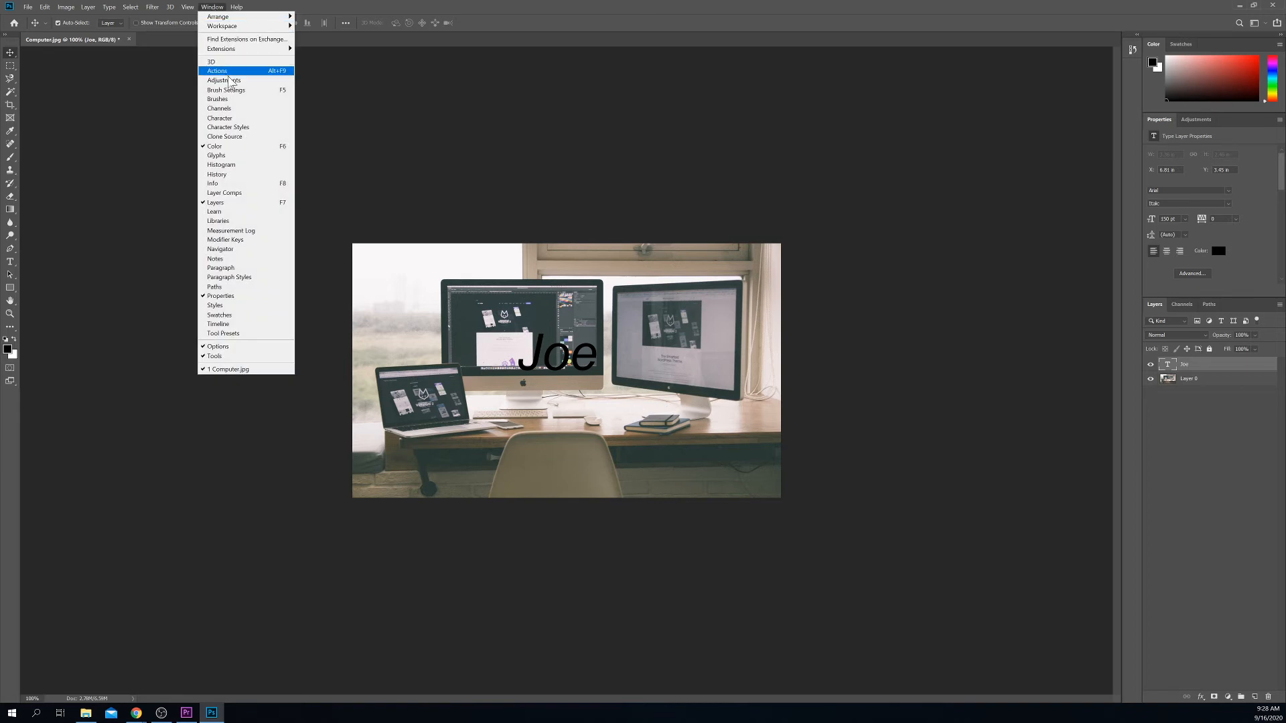
{"action": "left_click", "coordinate": [260, 119]}
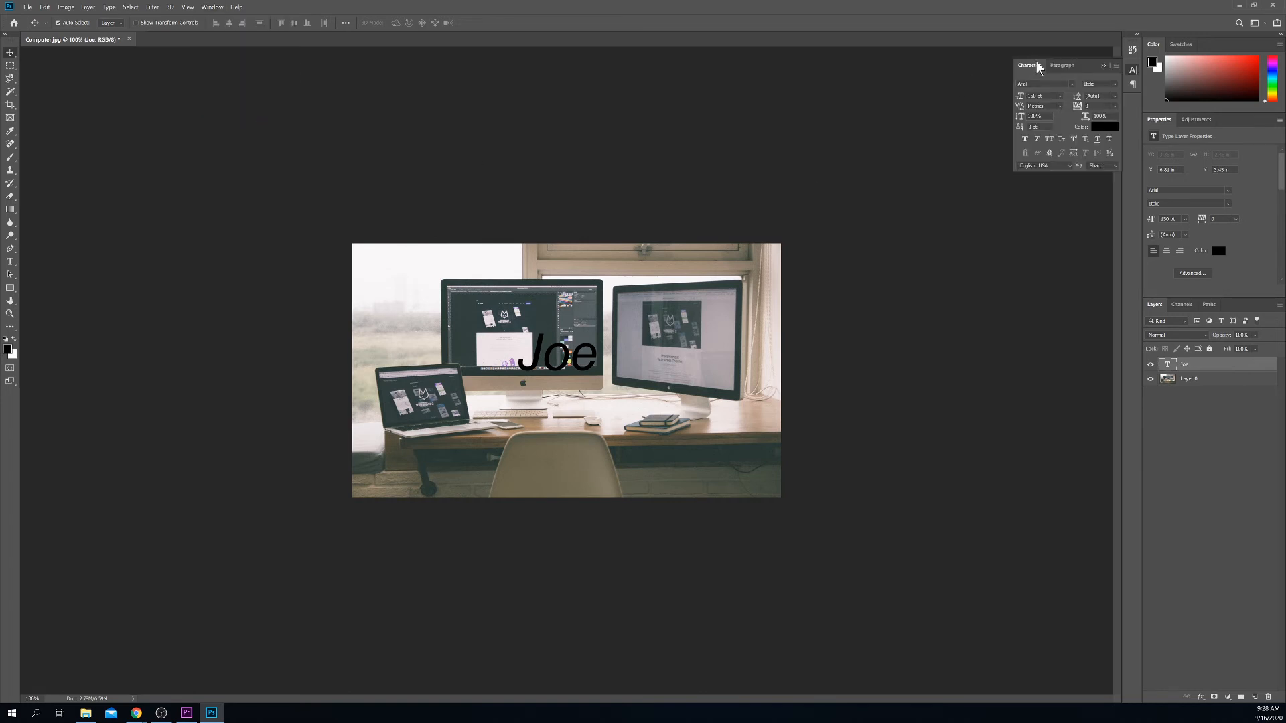
{"action": "left_click_drag", "start_coordinate": [1036, 64], "coordinate": [677, 312]}
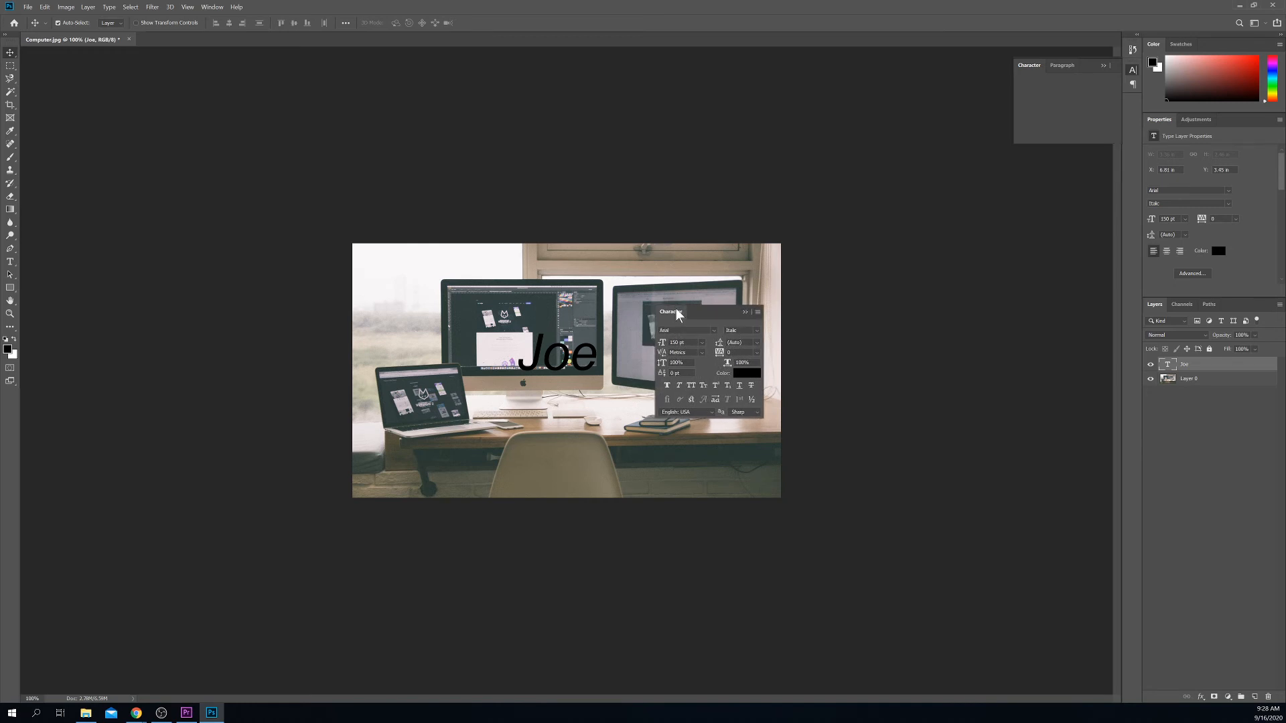
{"action": "left_click", "coordinate": [188, 7]}
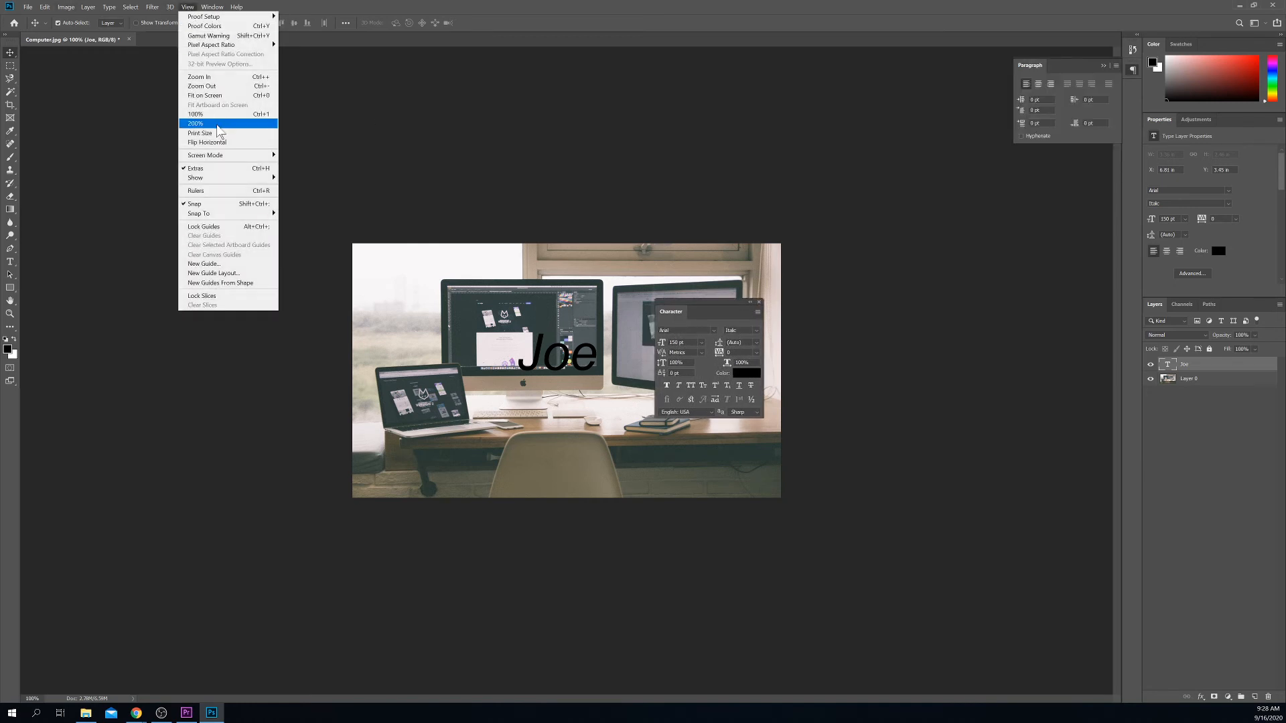
Step: Fit the photo on screen and position the floating Character panel beside the text
{"action": "left_click", "coordinate": [232, 96]}
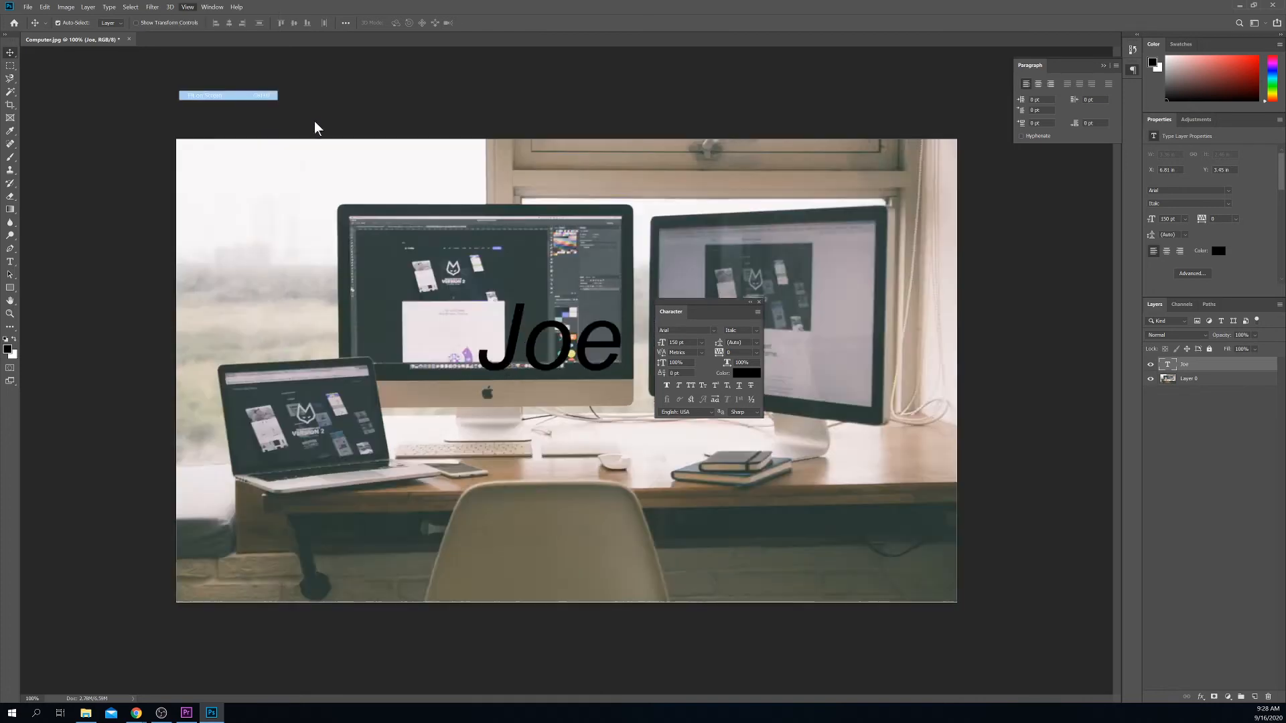
{"action": "left_click_drag", "start_coordinate": [684, 311], "coordinate": [765, 284]}
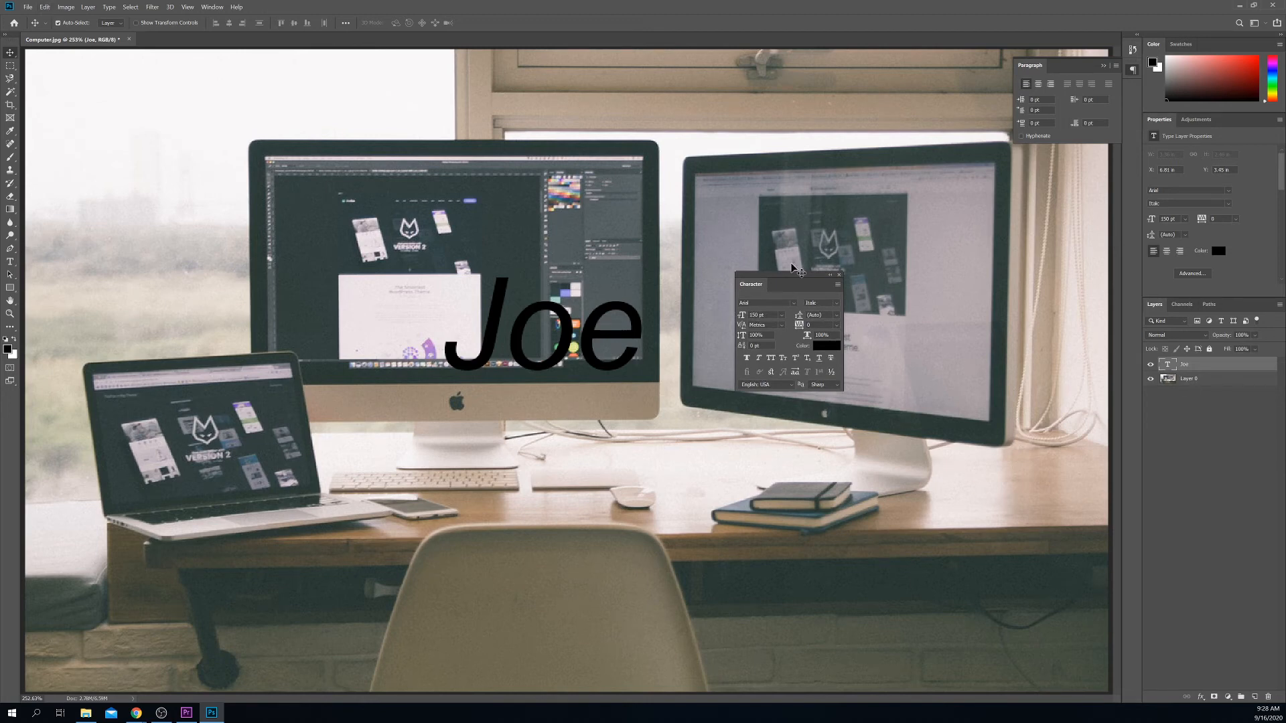
{"action": "mouse_move", "coordinate": [746, 280]}
{"action": "left_mouse_down"}
{"action": "mouse_move", "coordinate": [717, 260]}
{"action": "mouse_move", "coordinate": [742, 265]}
{"action": "left_mouse_up"}
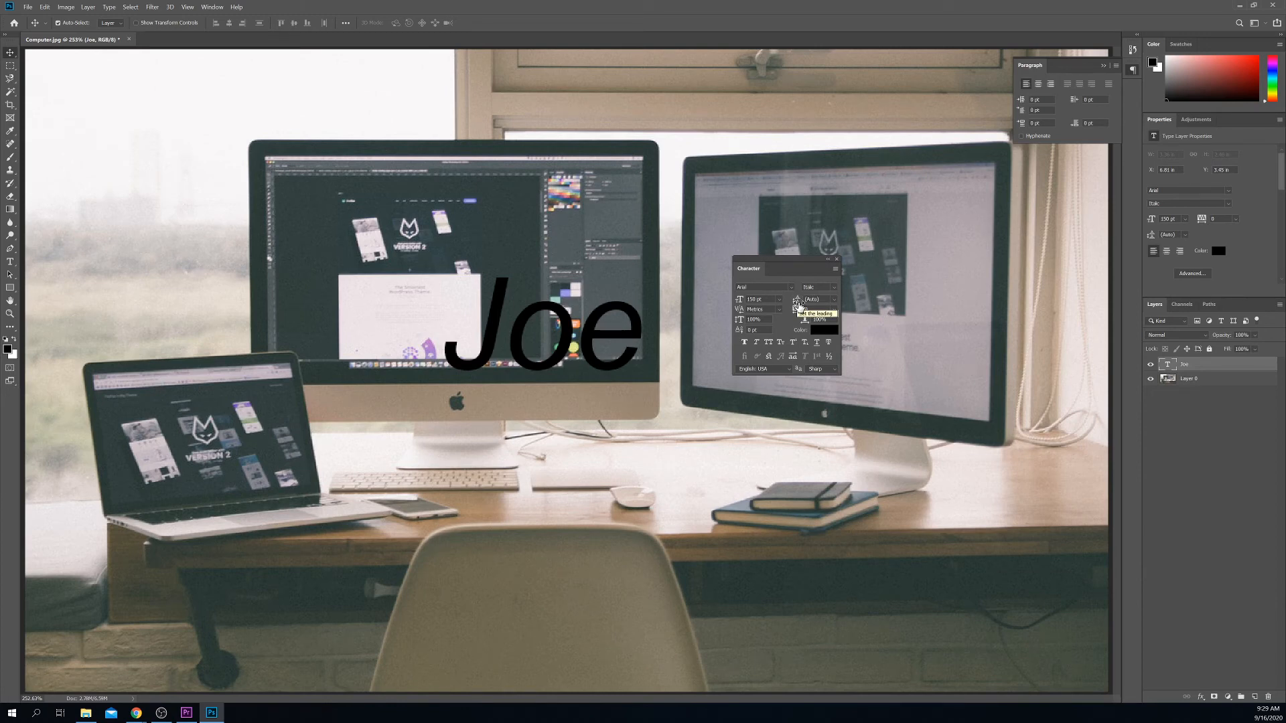
Step: Add the surname on a second line beneath the first name and commit the edit
{"action": "double_click", "coordinate": [1170, 365]}
{"action": "left_click", "coordinate": [637, 334]}
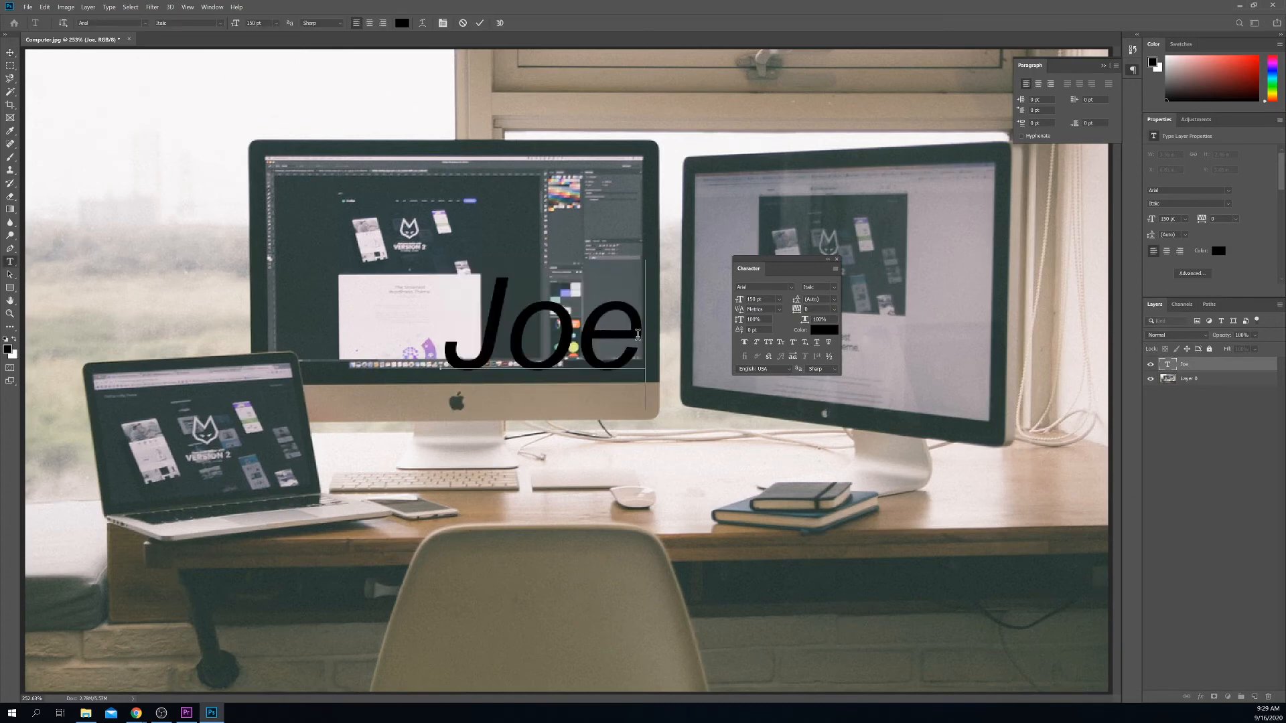
{"action": "key", "text": "Return"}
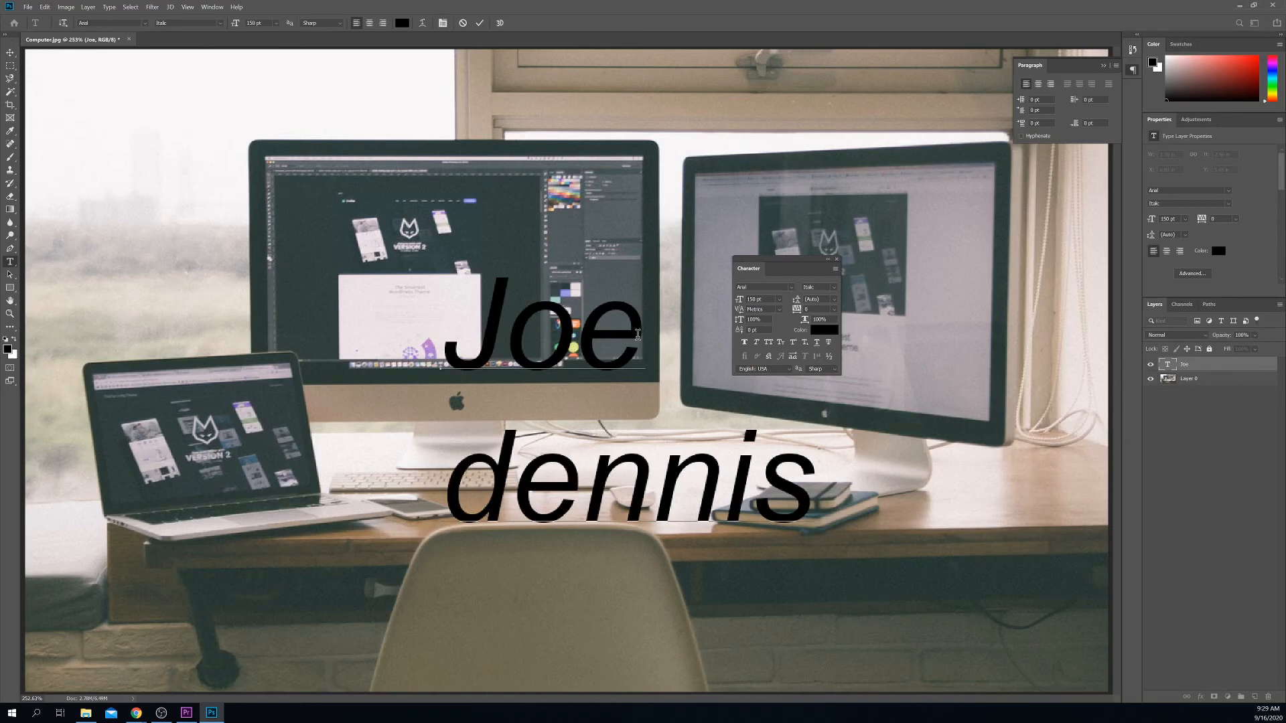
{"action": "left_click", "coordinate": [1254, 374]}
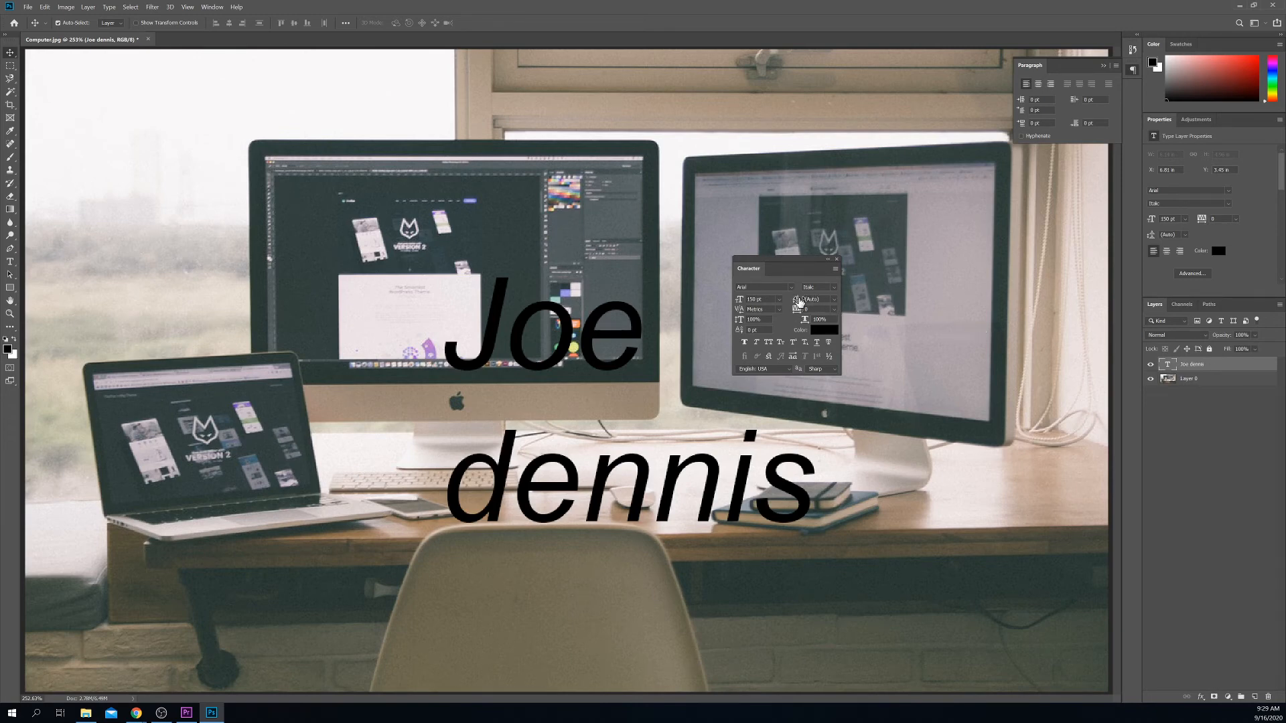
Step: Set the text's leading to 200 pt in the Character panel
{"action": "left_click", "coordinate": [834, 300]}
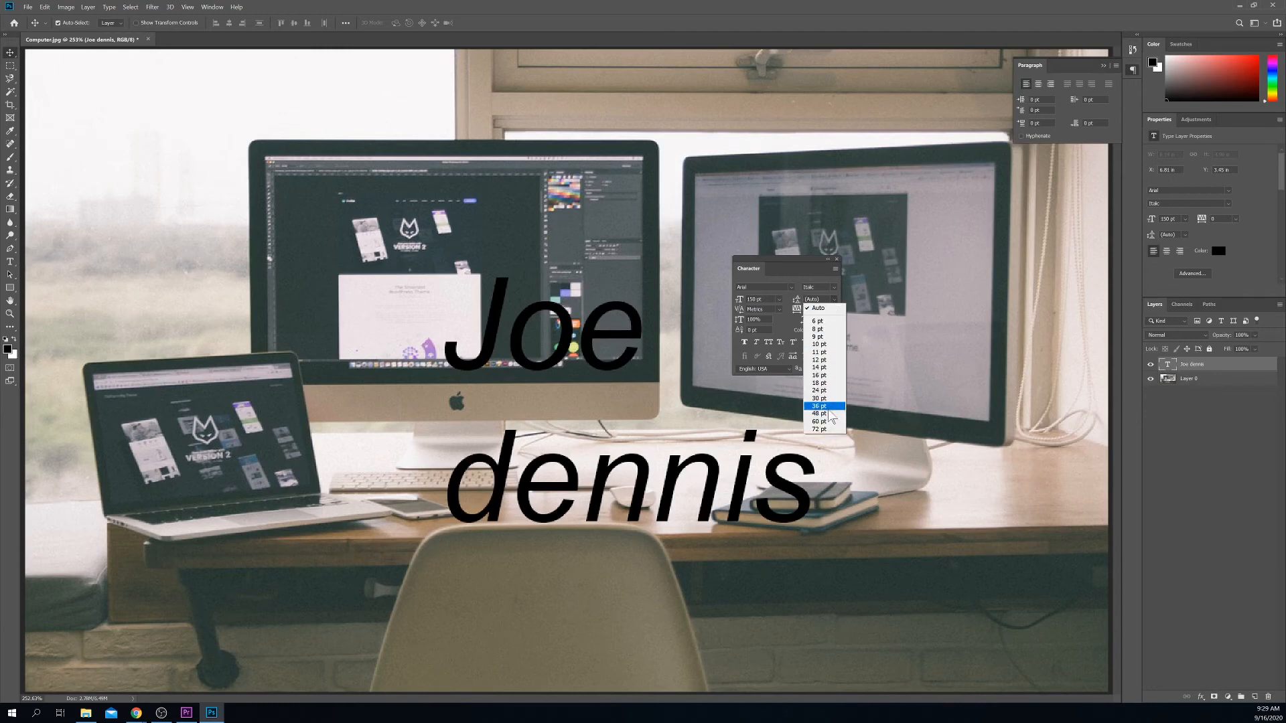
{"action": "left_click", "coordinate": [825, 298]}
{"action": "left_click_drag", "start_coordinate": [826, 299], "coordinate": [801, 299]}
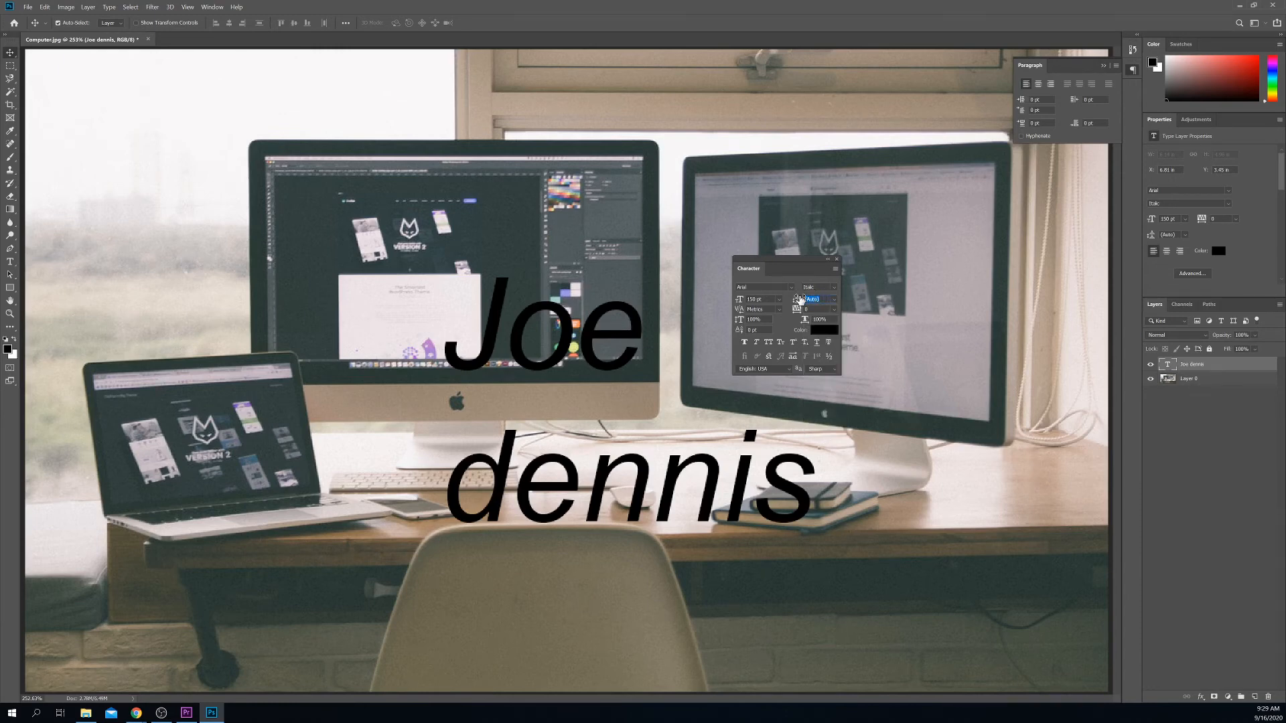
{"action": "type", "text": "200"}
{"action": "key", "text": "Return"}
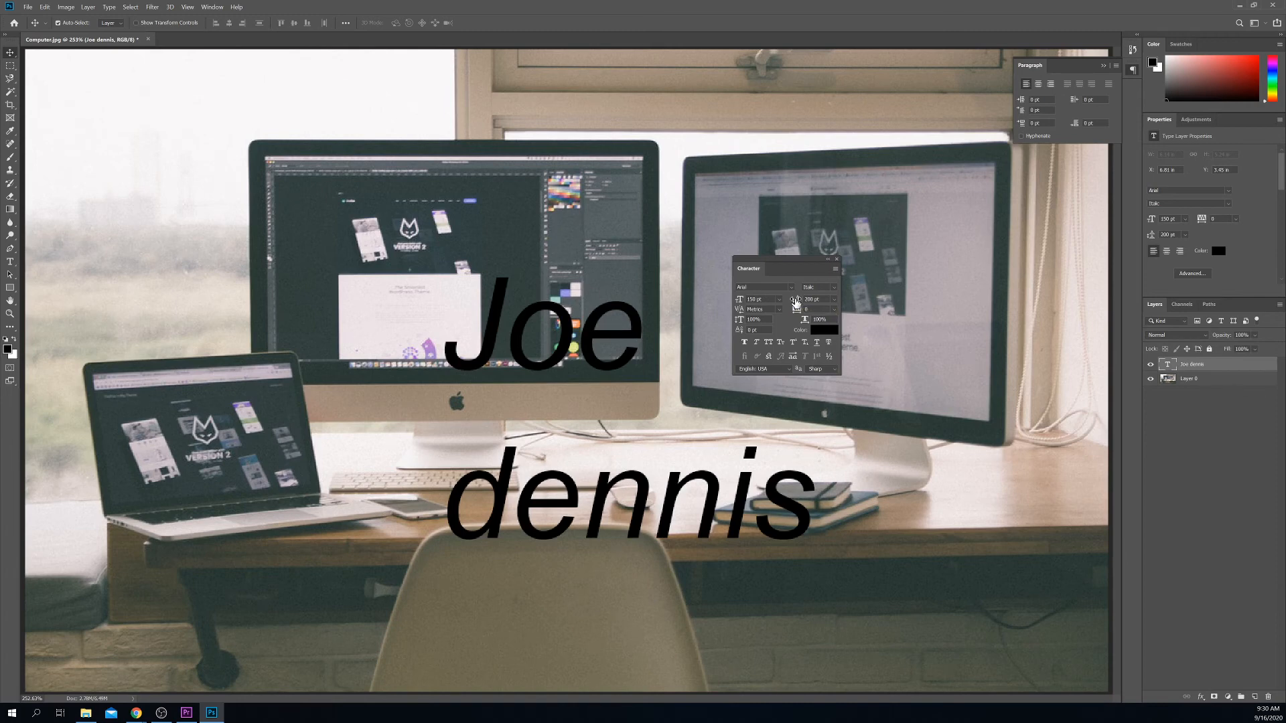
{"action": "left_click_drag", "start_coordinate": [796, 303], "coordinate": [751, 301]}
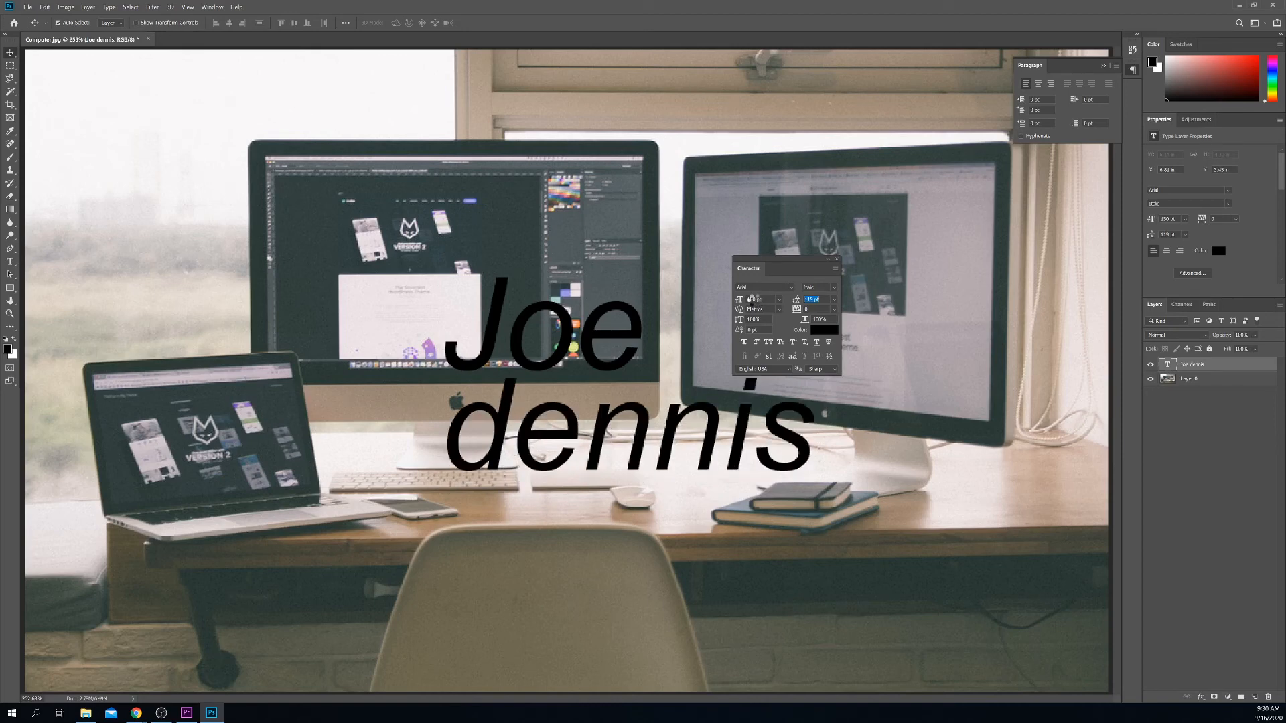
{"action": "left_click_drag", "start_coordinate": [752, 301], "coordinate": [871, 300]}
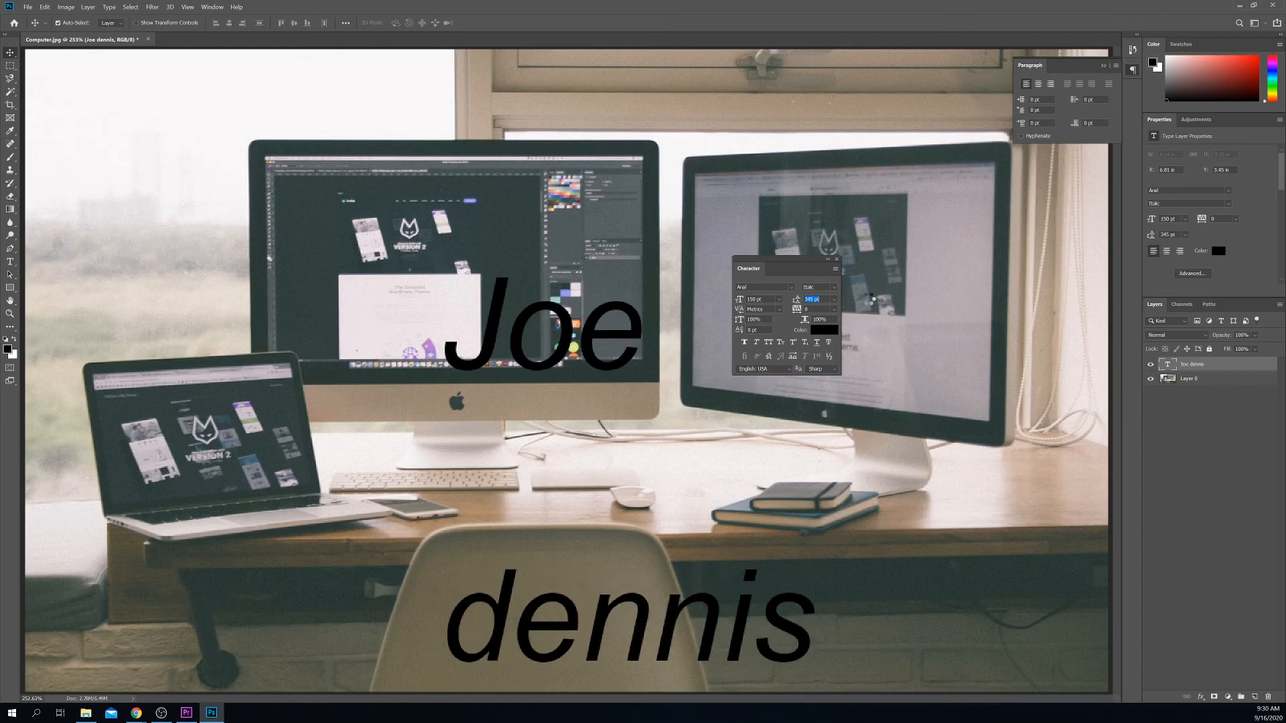
{"action": "left_click_drag", "start_coordinate": [872, 299], "coordinate": [756, 311]}
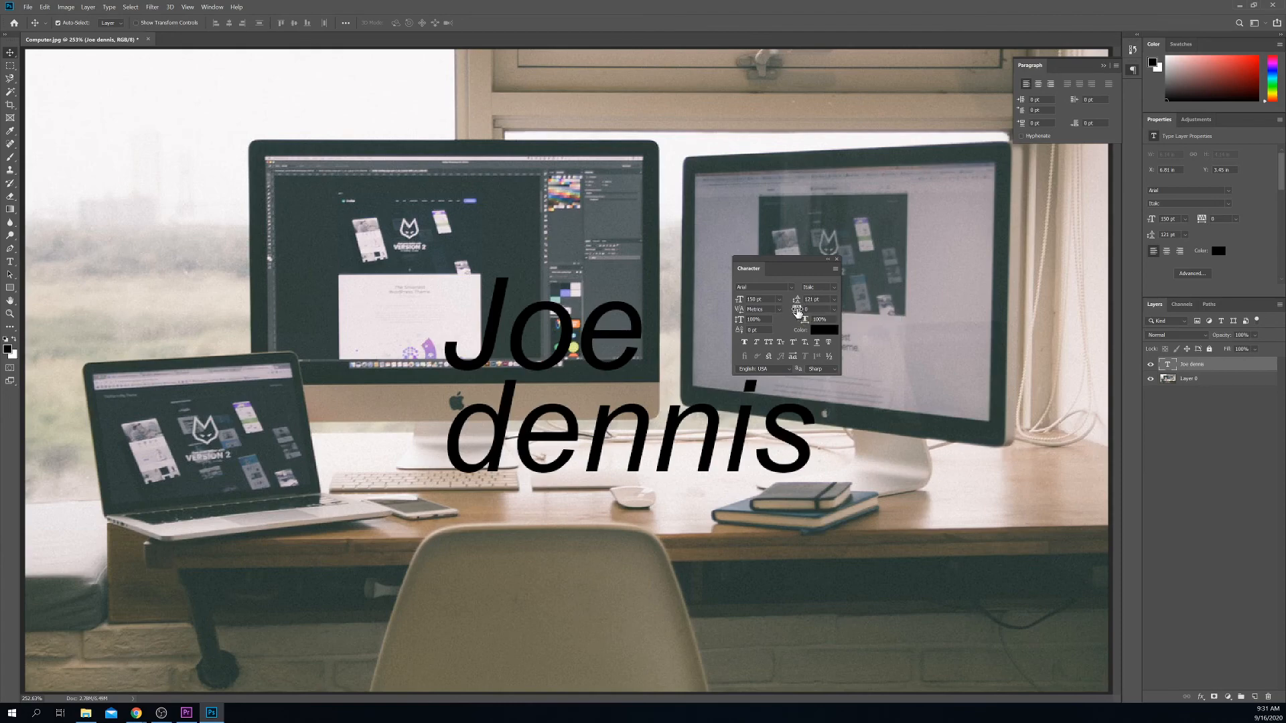
Step: Scrub the tracking wider and tighter, finally settling on a tracking value of 180
{"action": "left_click_drag", "start_coordinate": [798, 312], "coordinate": [806, 310]}
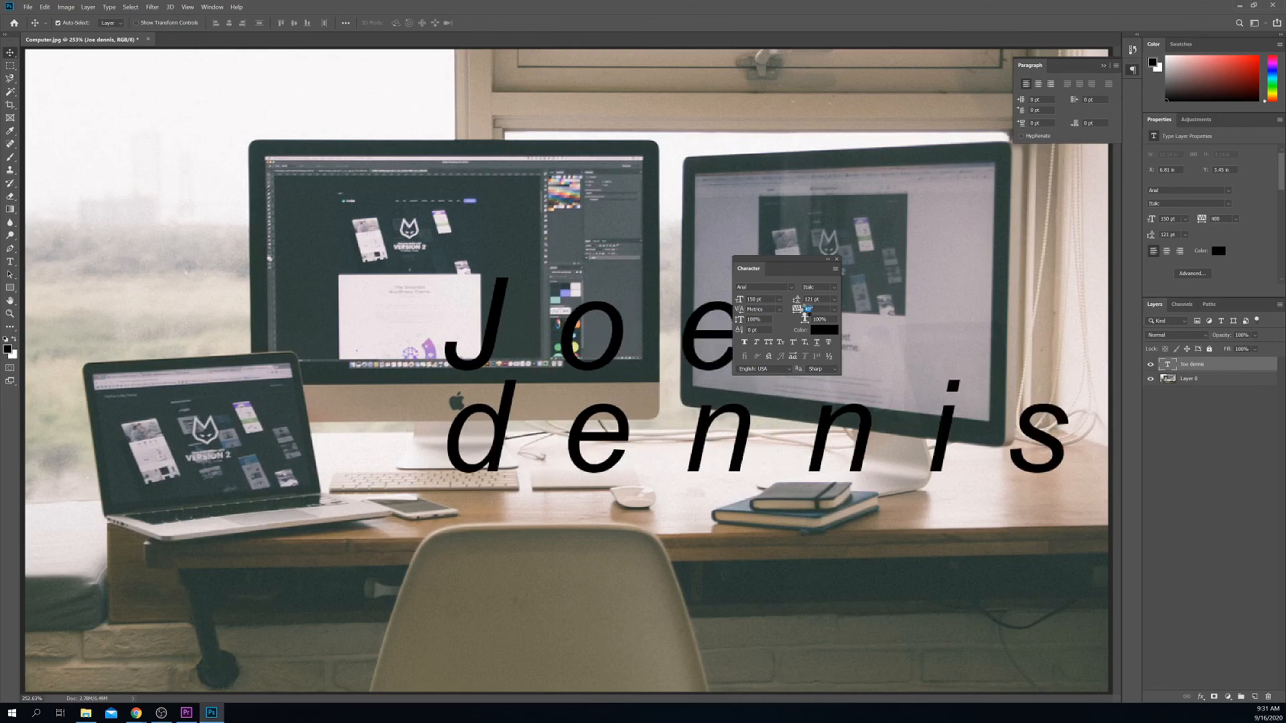
{"action": "left_click_drag", "start_coordinate": [806, 310], "coordinate": [810, 309]}
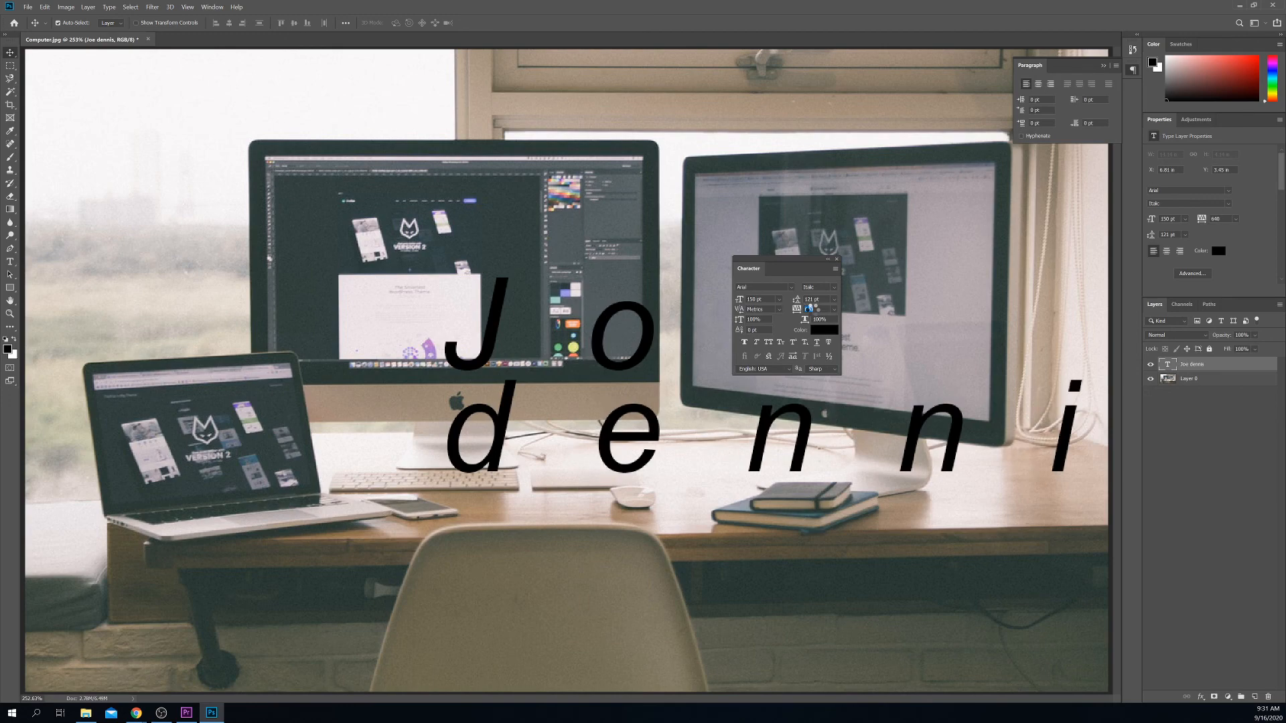
{"action": "left_click_drag", "start_coordinate": [810, 309], "coordinate": [784, 310]}
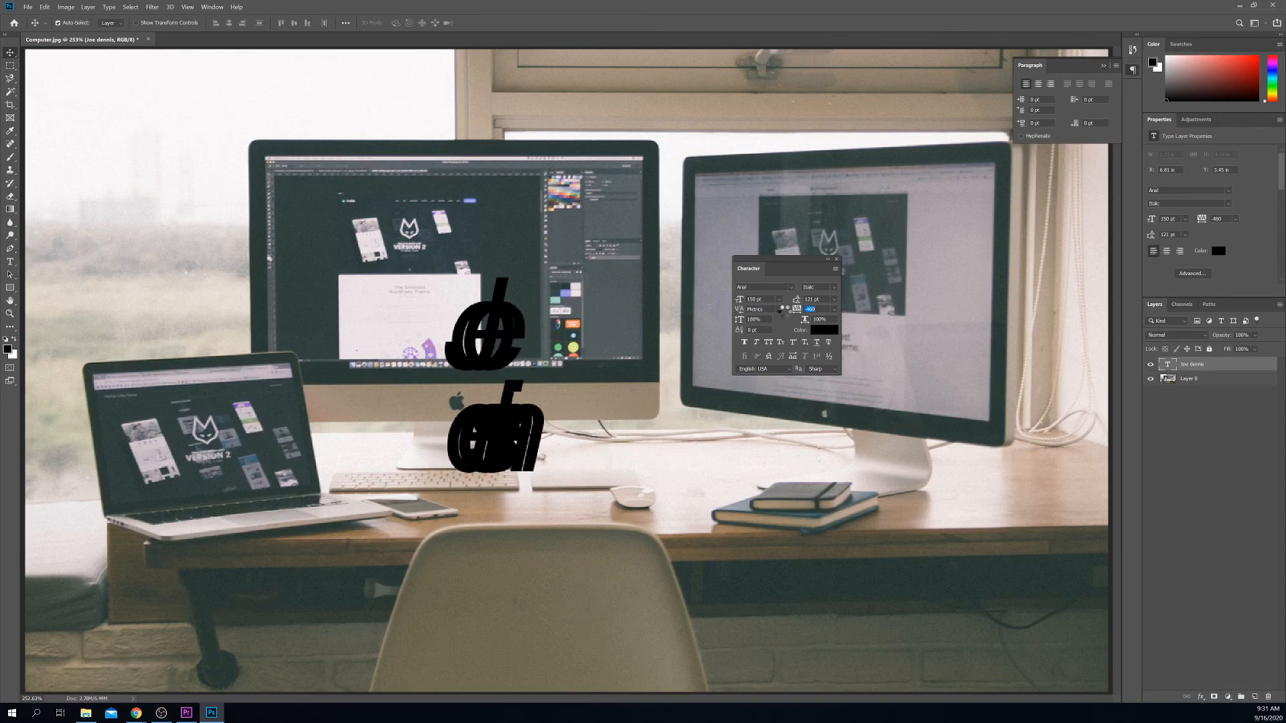
{"action": "left_click_drag", "start_coordinate": [781, 309], "coordinate": [802, 319]}
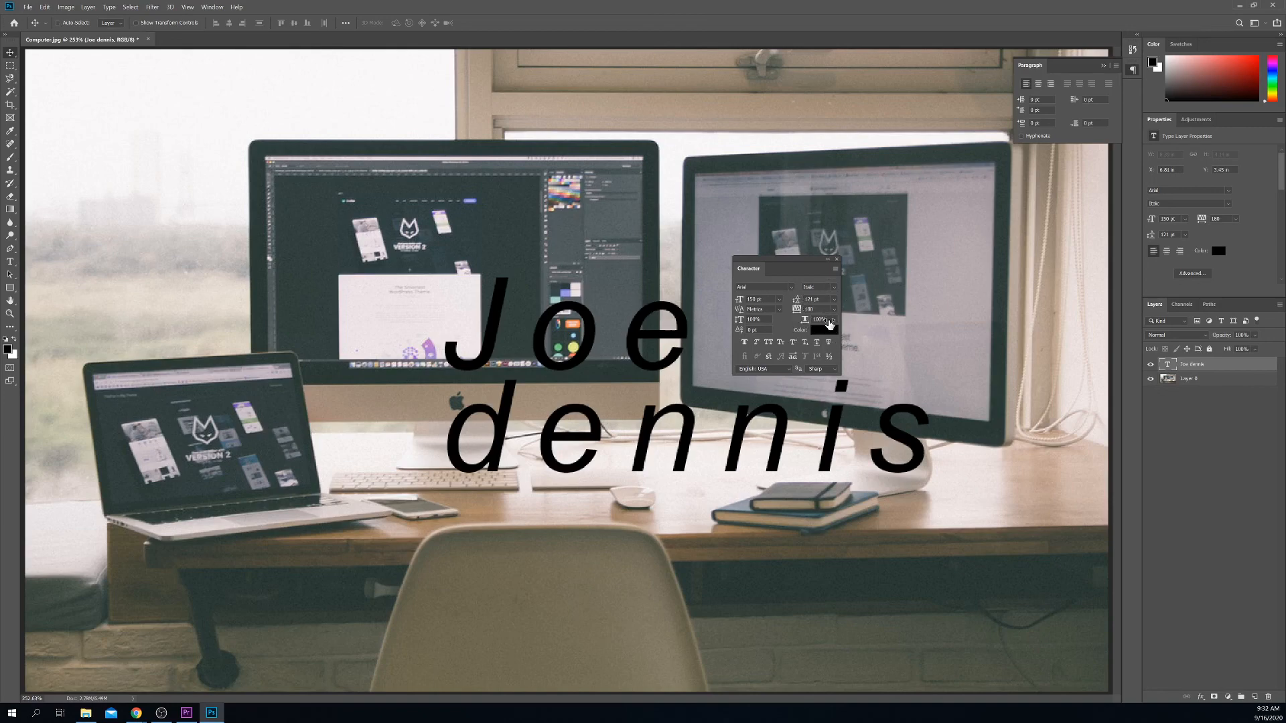
Step: Set Vertically Scale to 200% and Horizontally Scale to 300% in the Character panel
{"action": "left_click", "coordinate": [754, 322]}
{"action": "type", "text": "200"}
{"action": "key", "text": "Return"}
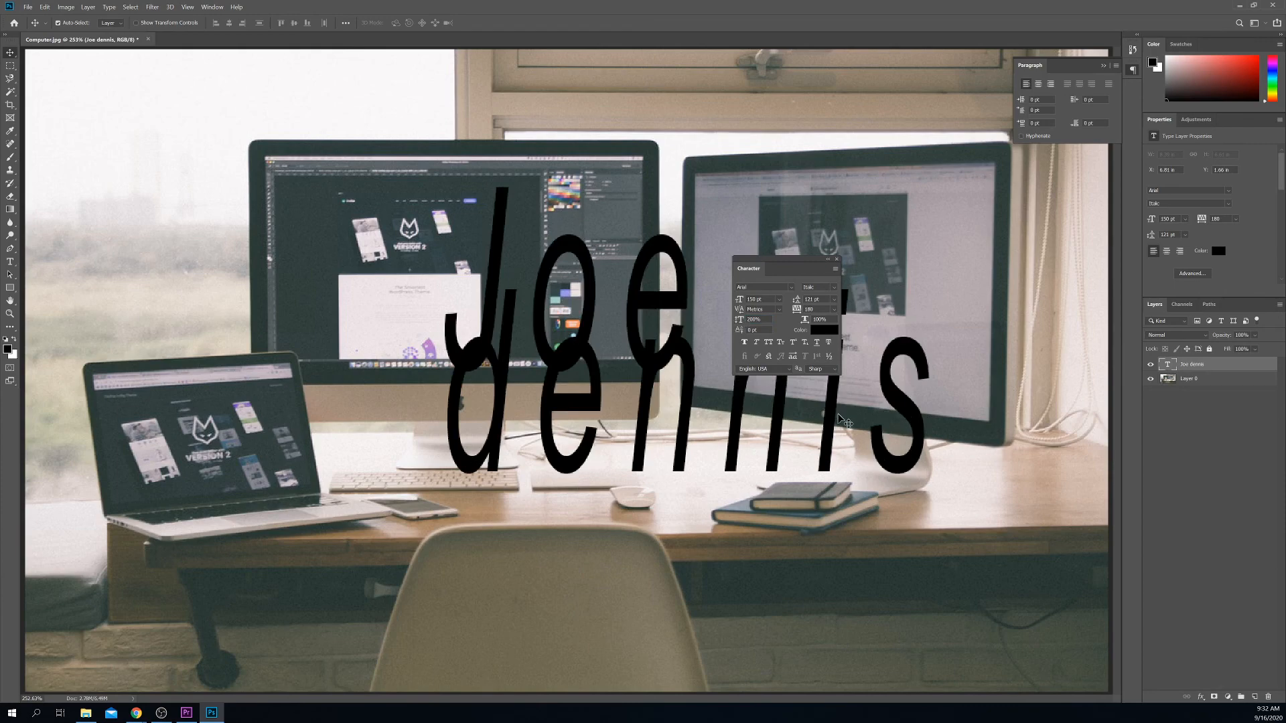
{"action": "left_click", "coordinate": [820, 319]}
{"action": "type", "text": "300"}
{"action": "key", "text": "Return"}
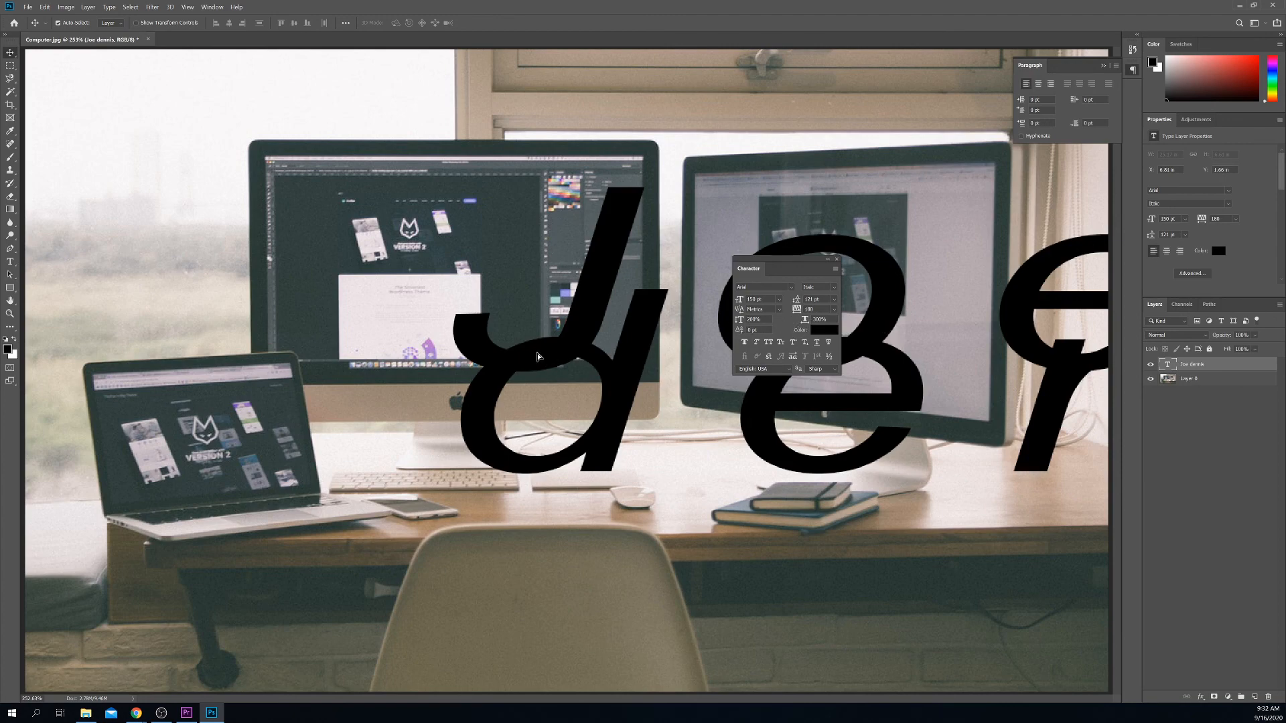
{"action": "left_click_drag", "start_coordinate": [537, 353], "coordinate": [370, 355]}
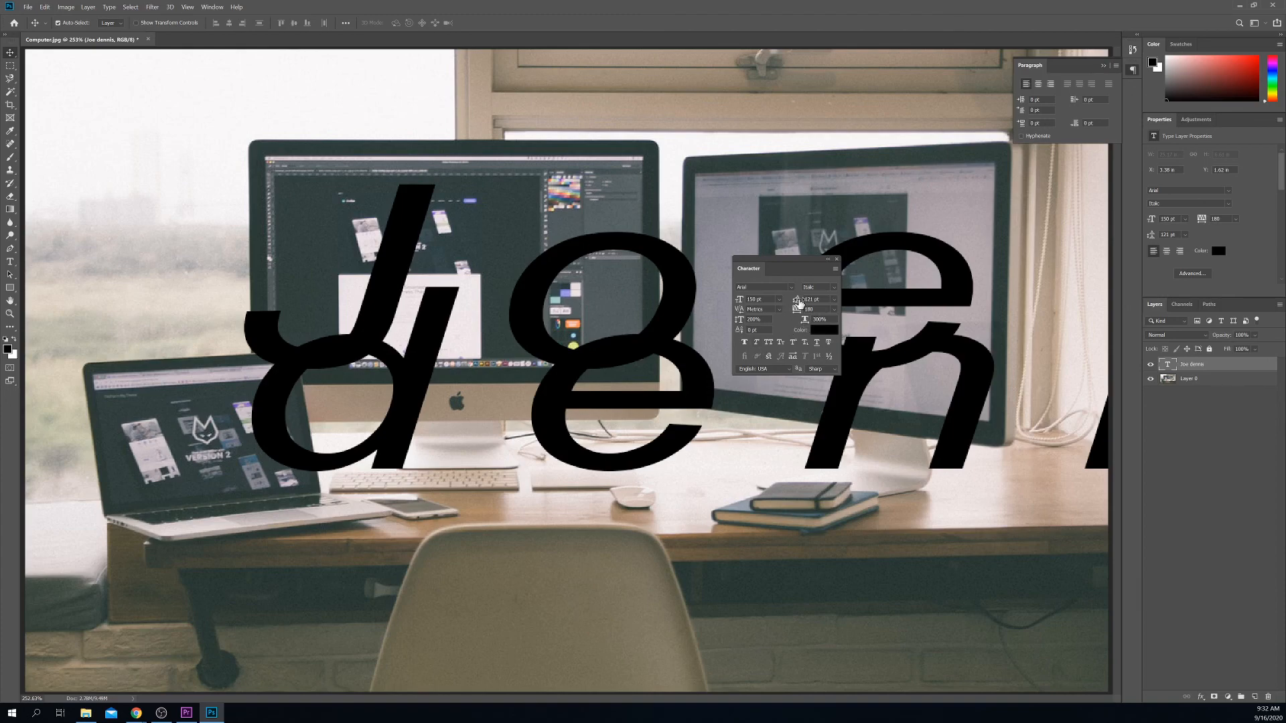
{"action": "left_click_drag", "start_coordinate": [797, 300], "coordinate": [853, 298]}
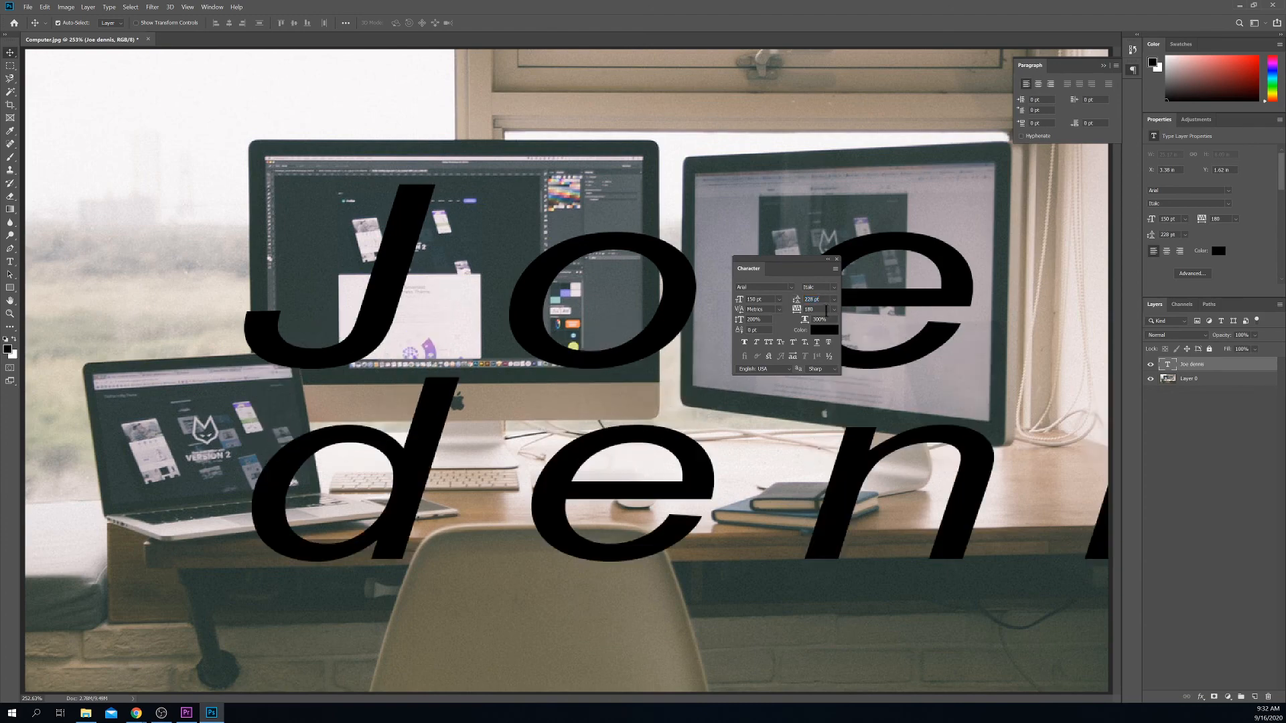